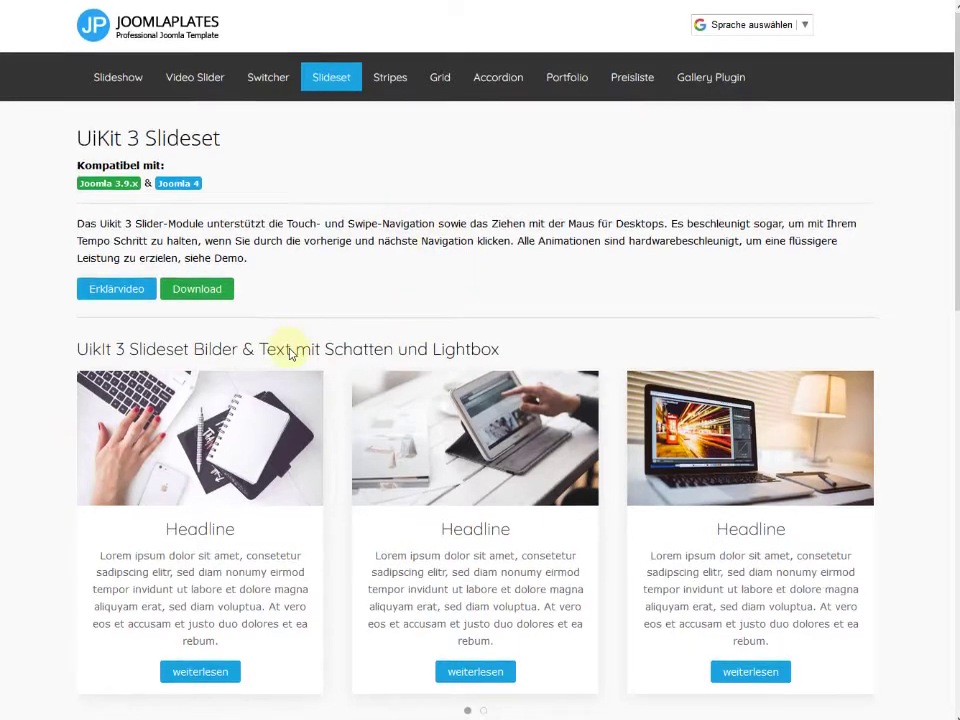
# Scroll down through the frontend slideset demo page.
pyautogui.scroll(-2, 403, 399)
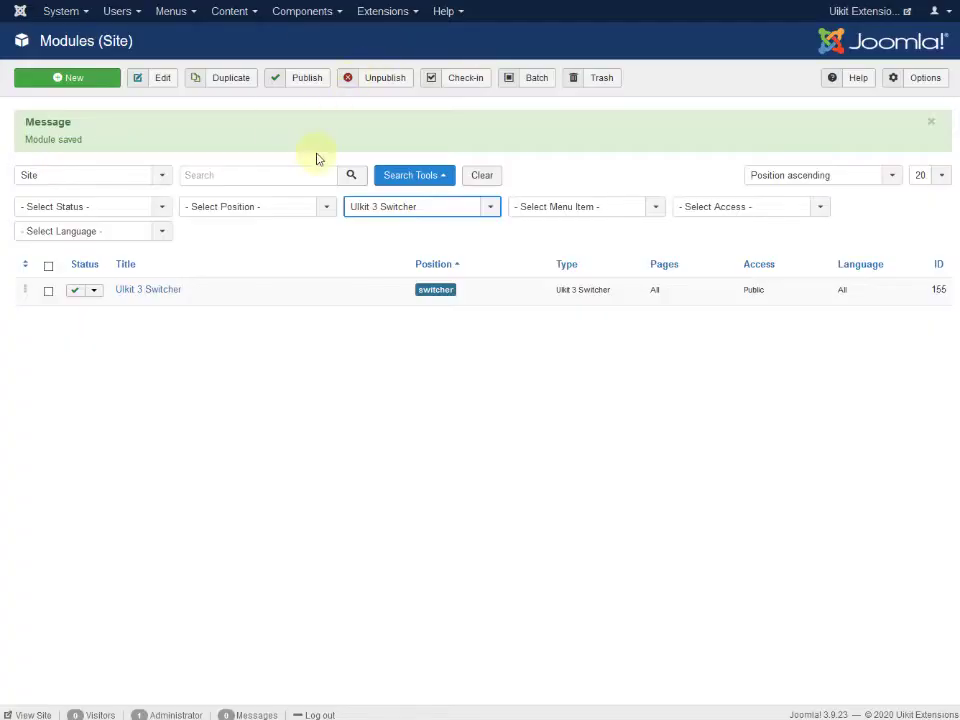
# Clear the Uikit 3 Switcher filter from the modules list and pick out mod_uk_slider.zip.
pyautogui.click(489, 179)
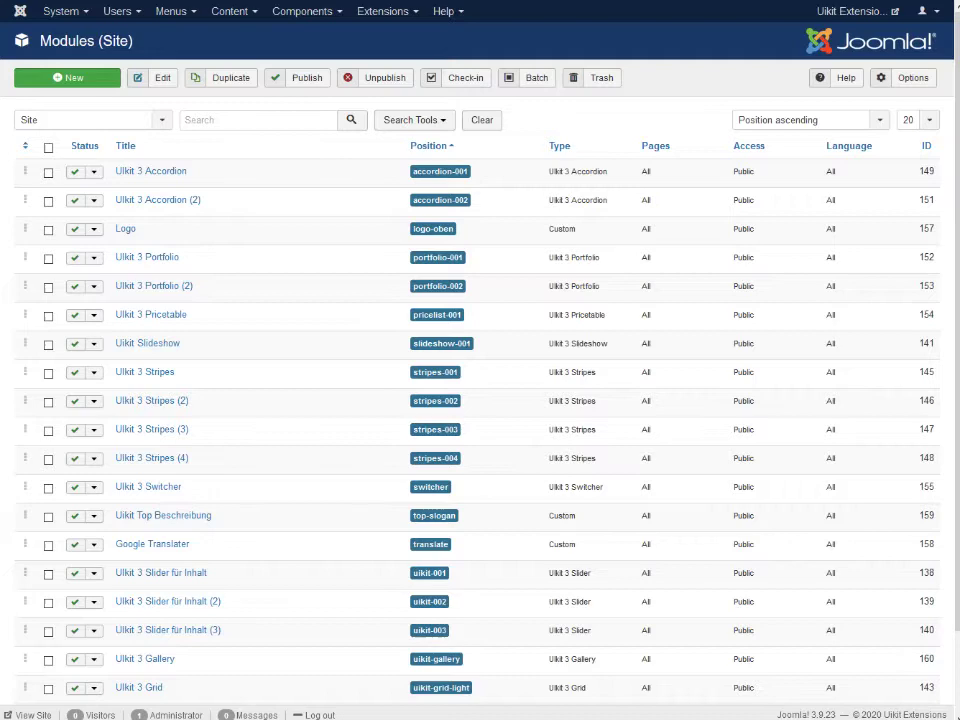
pyautogui.hotkey('alt', 'Tab')
pyautogui.click(172, 294)
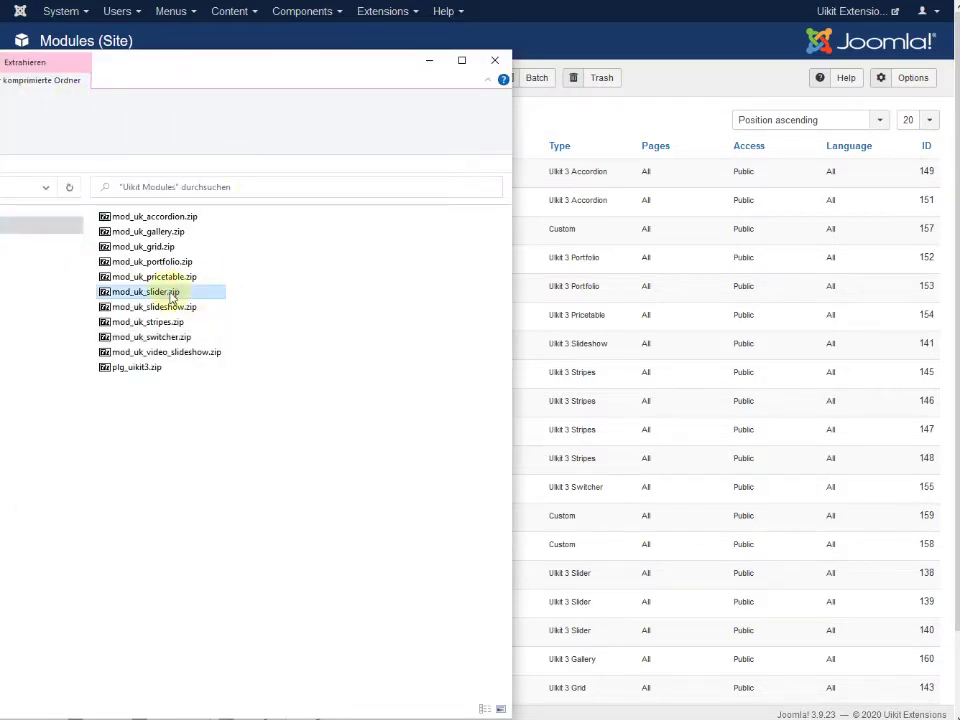
pyautogui.click(558, 120)
# Upload mod_uk_slider.zip on the Extensions: Install page to install the slider module.
pyautogui.click(388, 12)
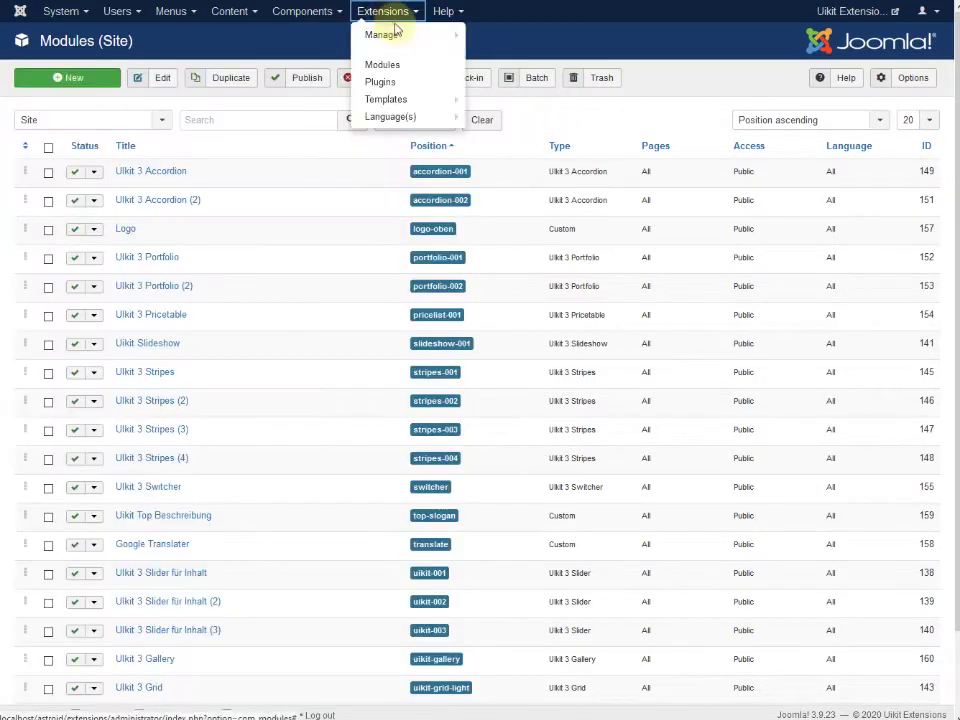
pyautogui.moveTo(399, 36)
pyautogui.click(512, 36)
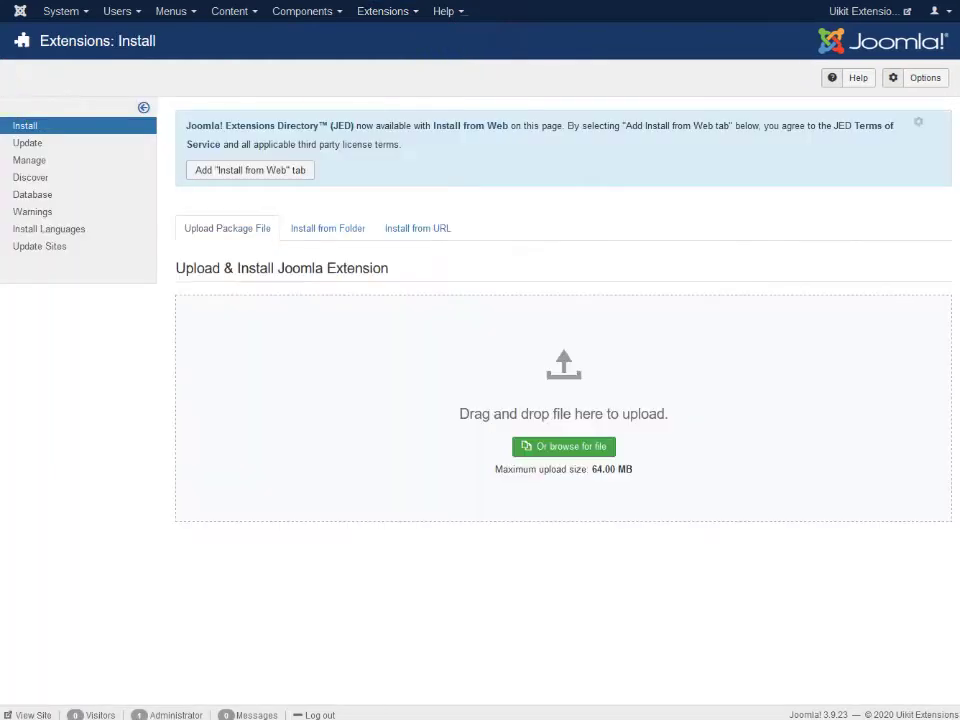
pyautogui.hotkey('alt', 'Tab')
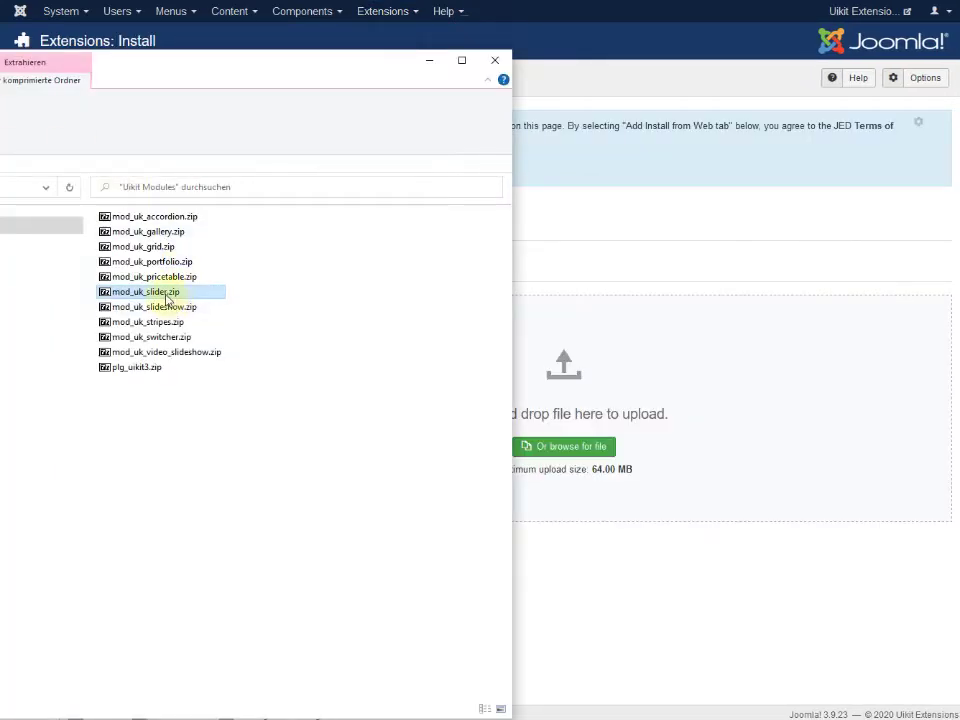
pyautogui.moveTo(166, 298); pyautogui.dragTo(588, 345)
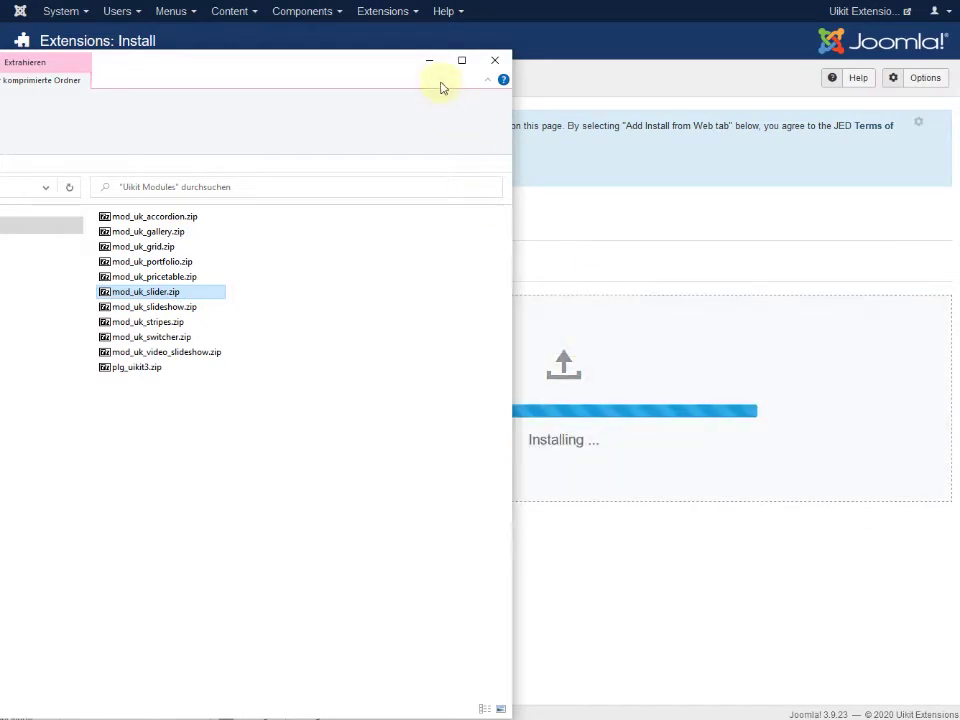
pyautogui.click(429, 60)
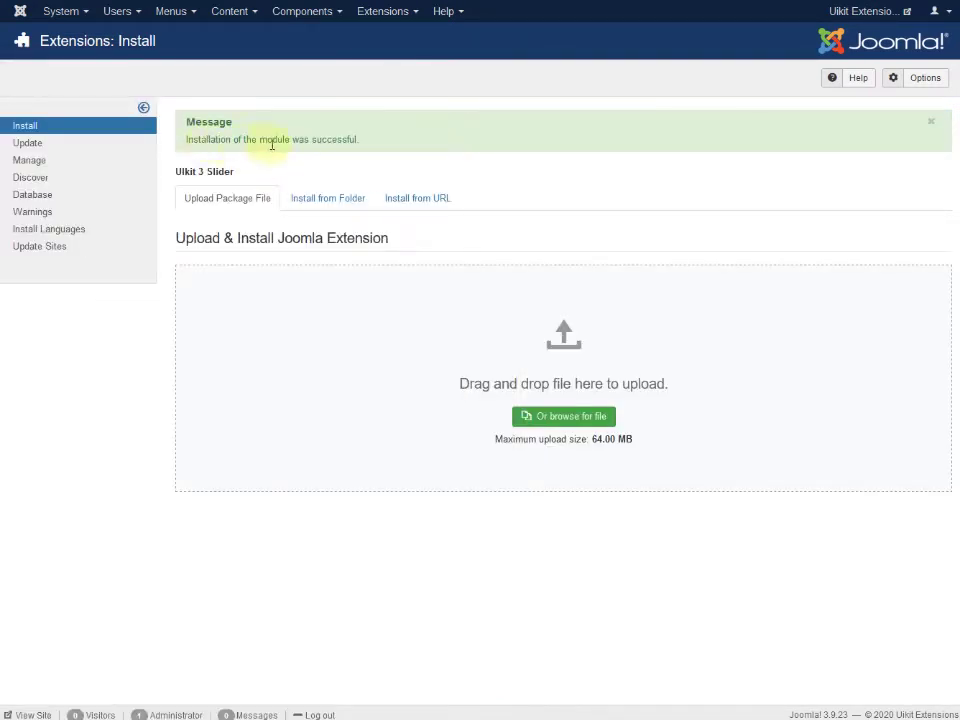
# Go to Extensions > Modules and filter the site list by type Uikit 3 Slider.
pyautogui.click(388, 18)
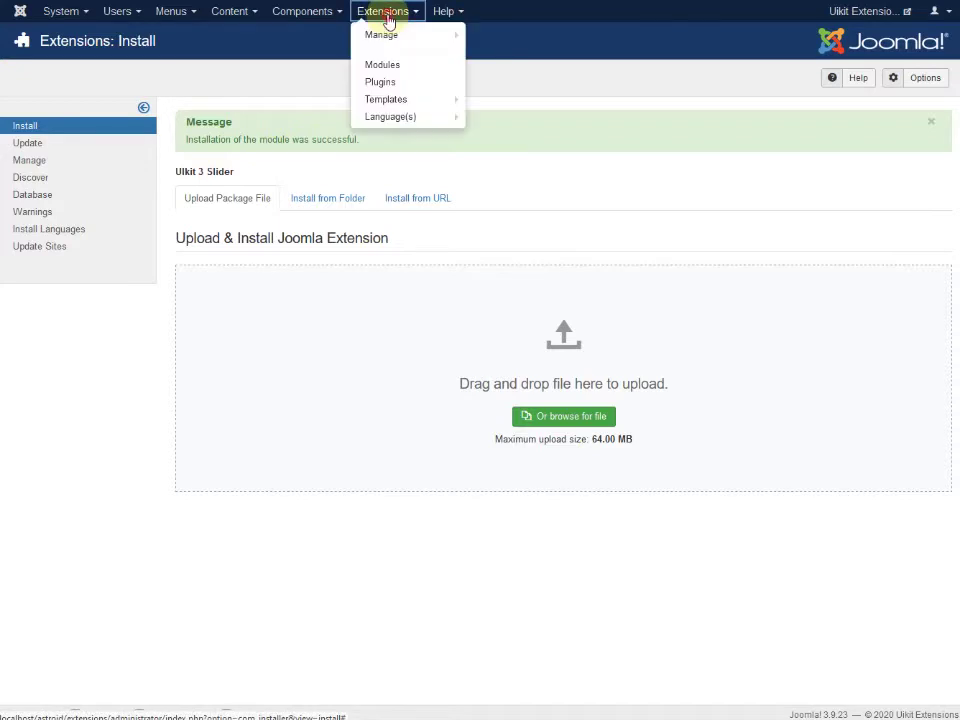
pyautogui.click(390, 68)
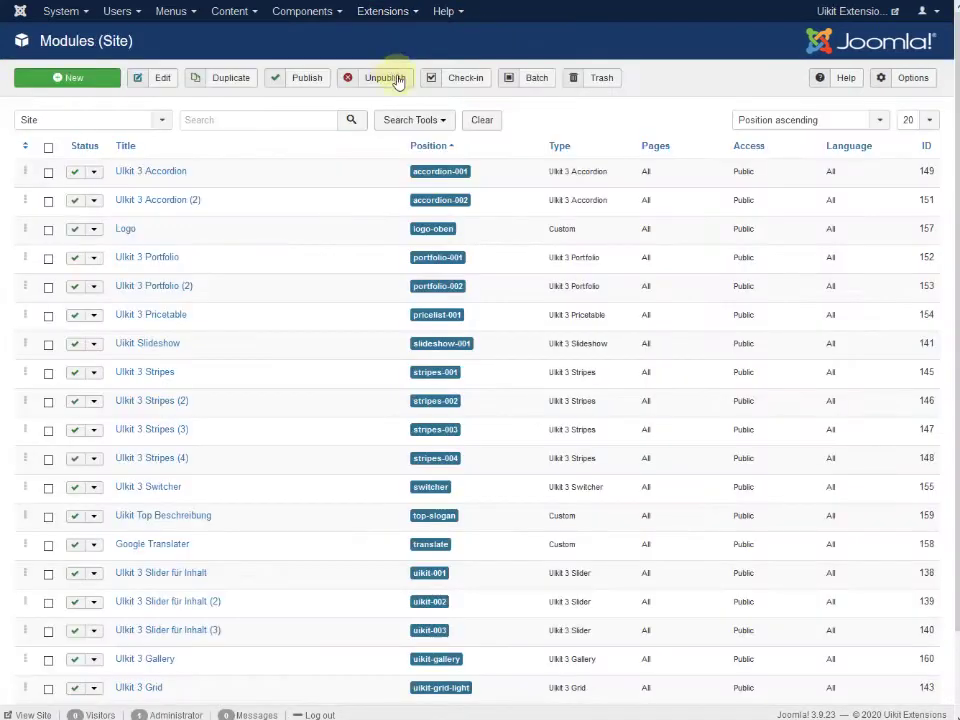
pyautogui.click(422, 122)
pyautogui.click(420, 150)
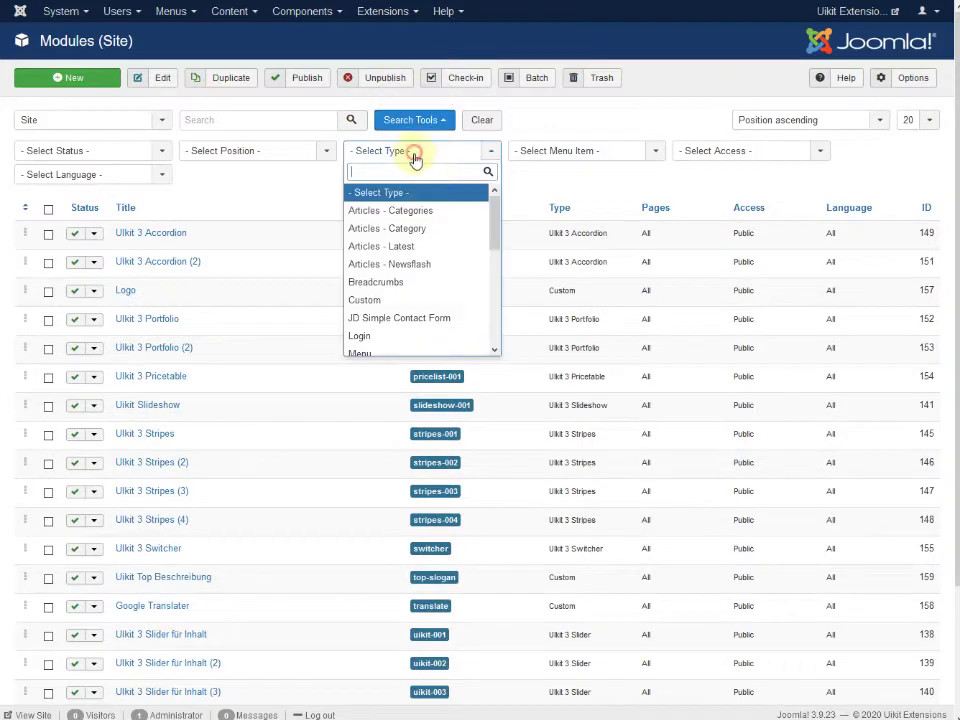
pyautogui.moveTo(495, 238); pyautogui.dragTo(491, 315)
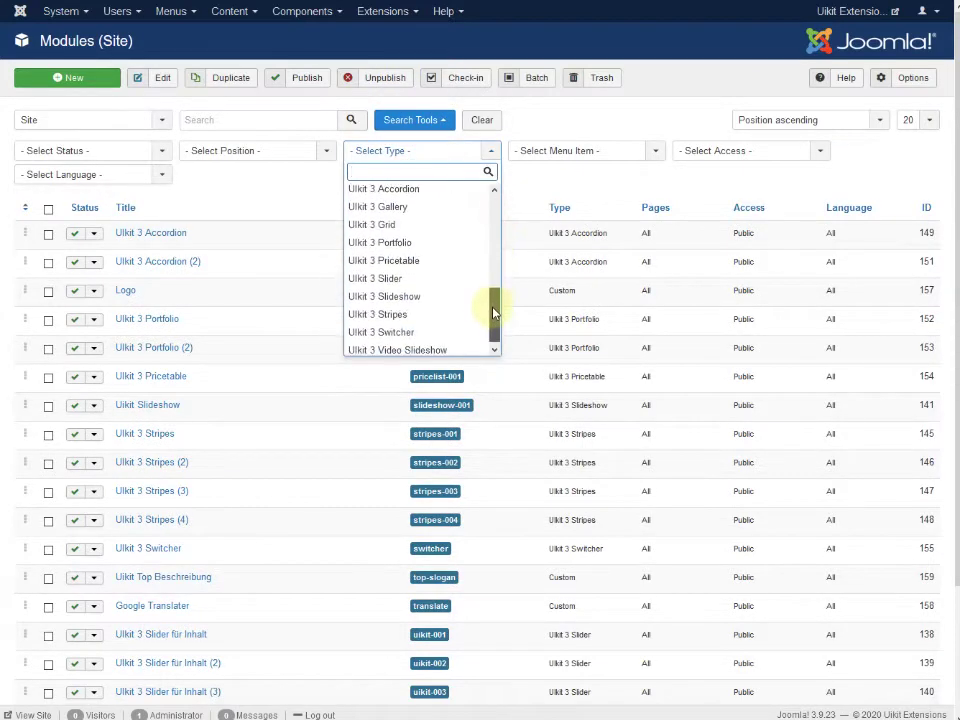
pyautogui.click(388, 277)
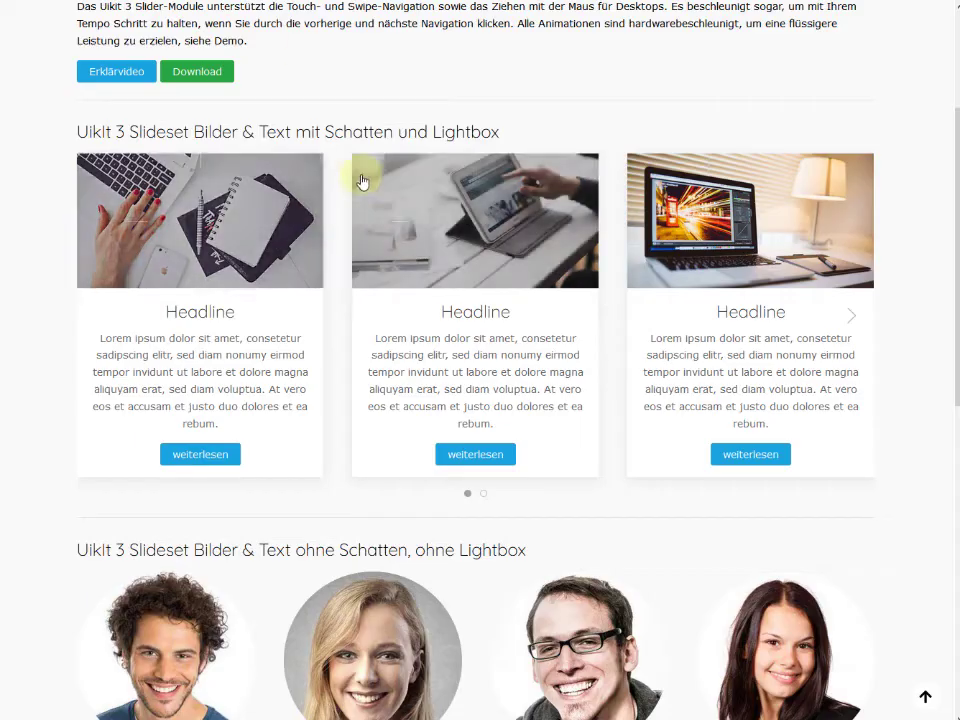
# Scroll down and back up through the frontend slideset demos.
pyautogui.scroll(-7, 373, 372)
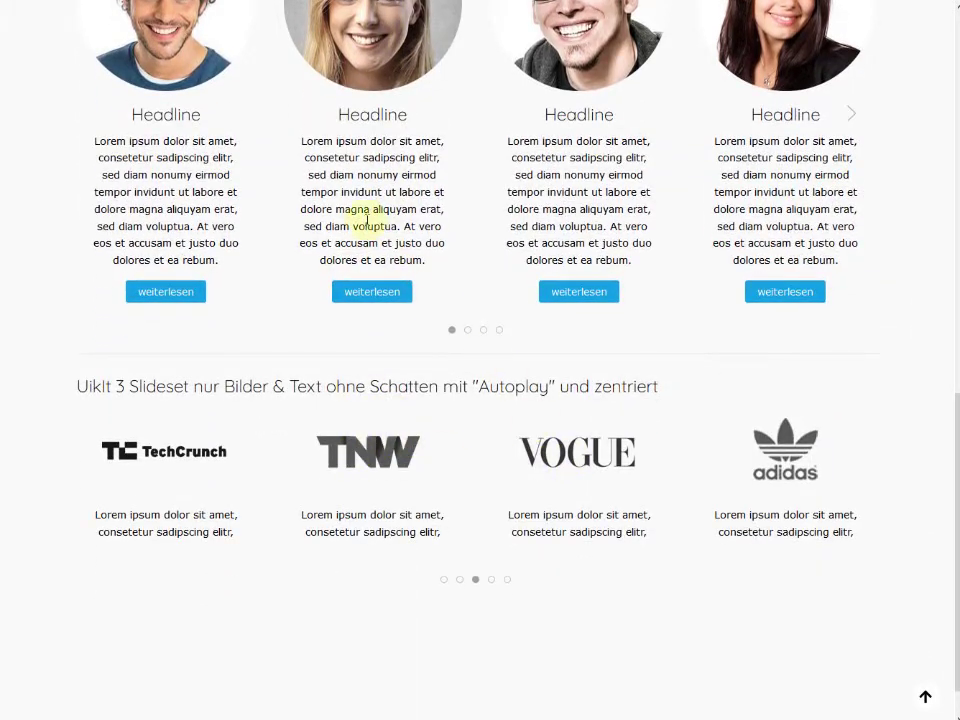
pyautogui.scroll(8, 367, 218)
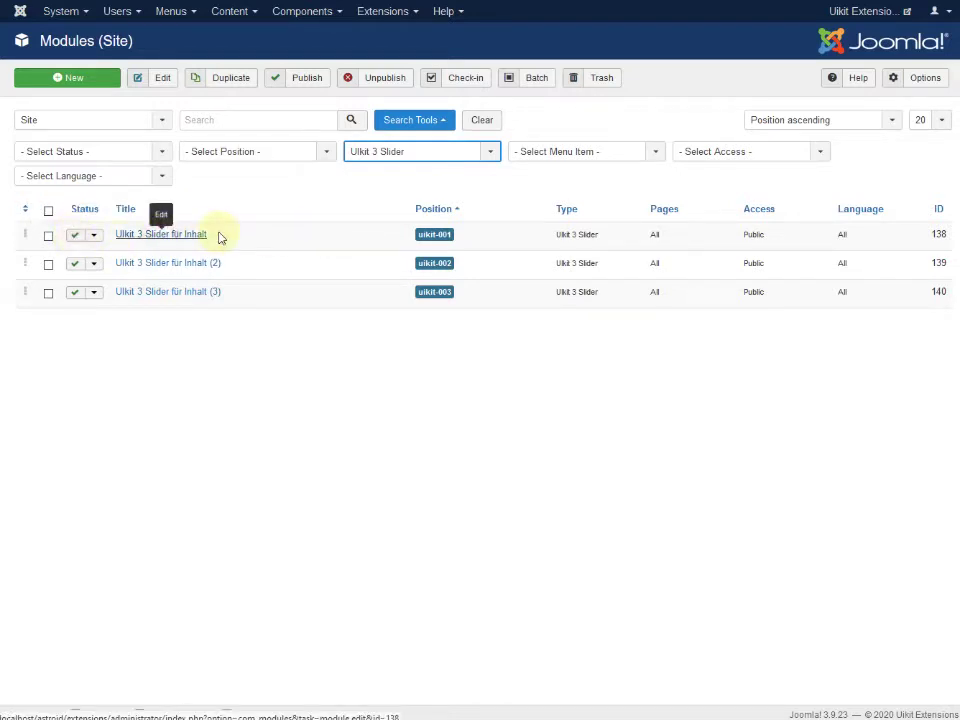
# Edit the Uikit 3 Slider für Inhalt module, keep it Published, and review its slideset.
pyautogui.click(216, 234)
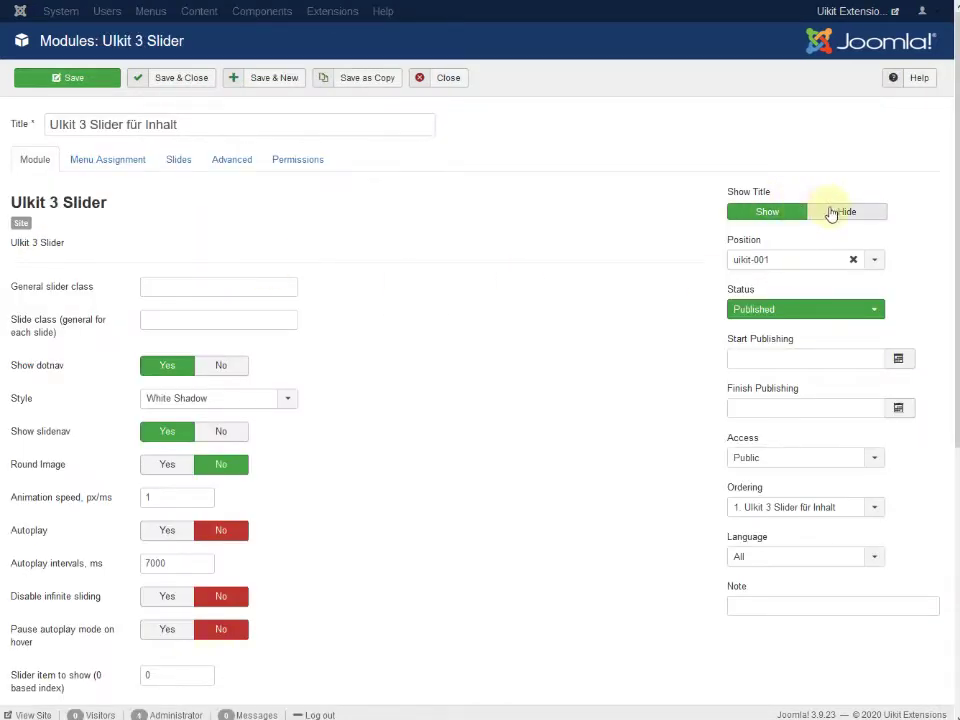
pyautogui.click(757, 315)
pyautogui.click(762, 328)
pyautogui.scroll(-3, 370, 300)
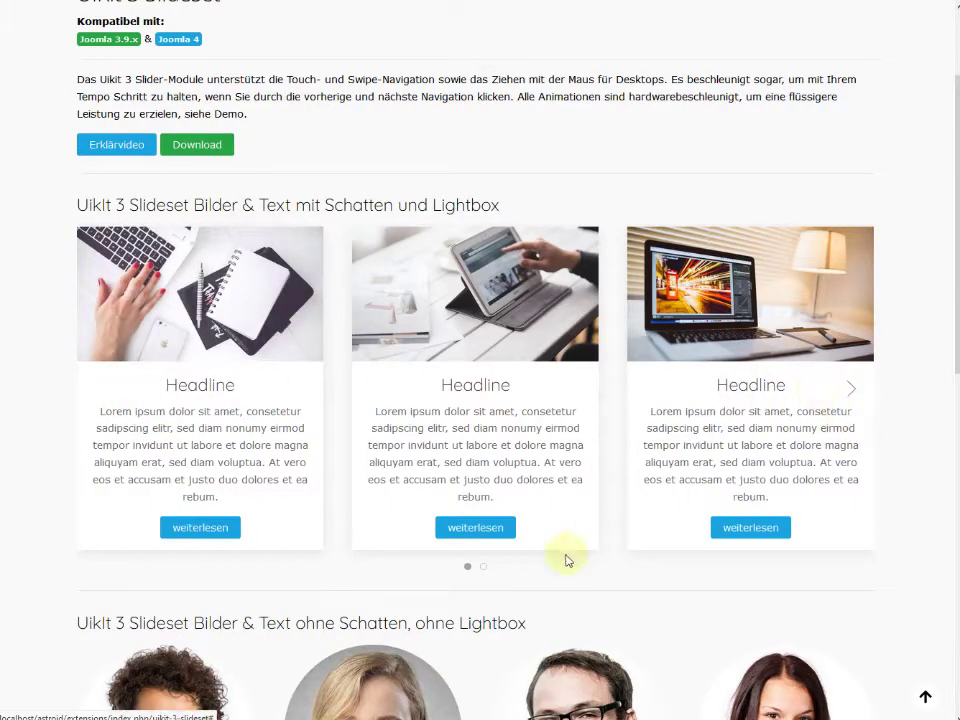
pyautogui.click(483, 572)
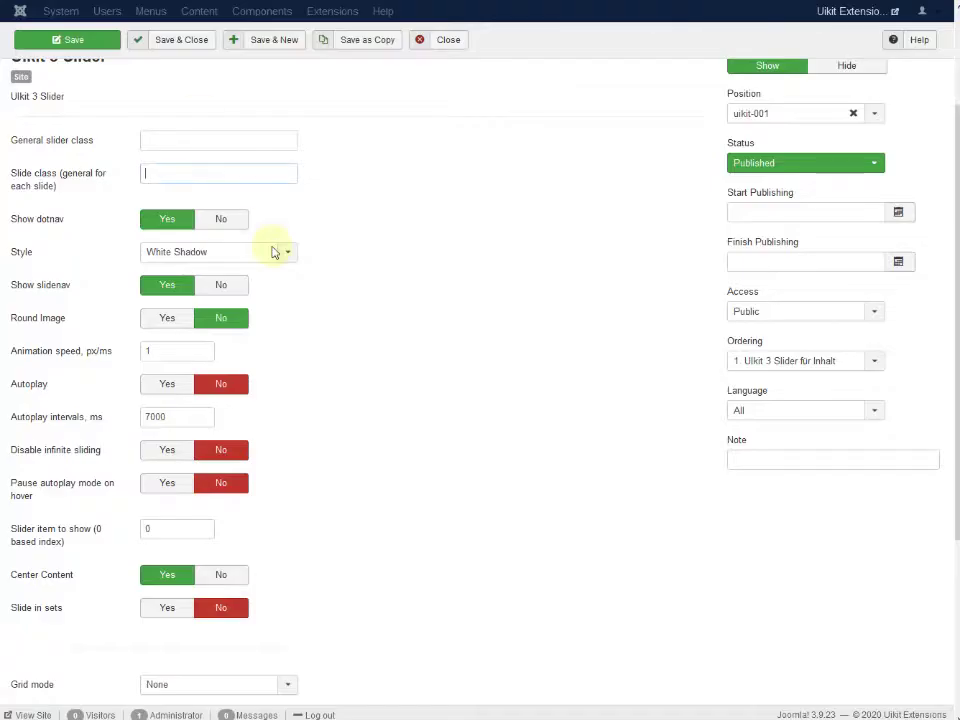
# Set the slider Style to Dark and save the module.
pyautogui.click(218, 255)
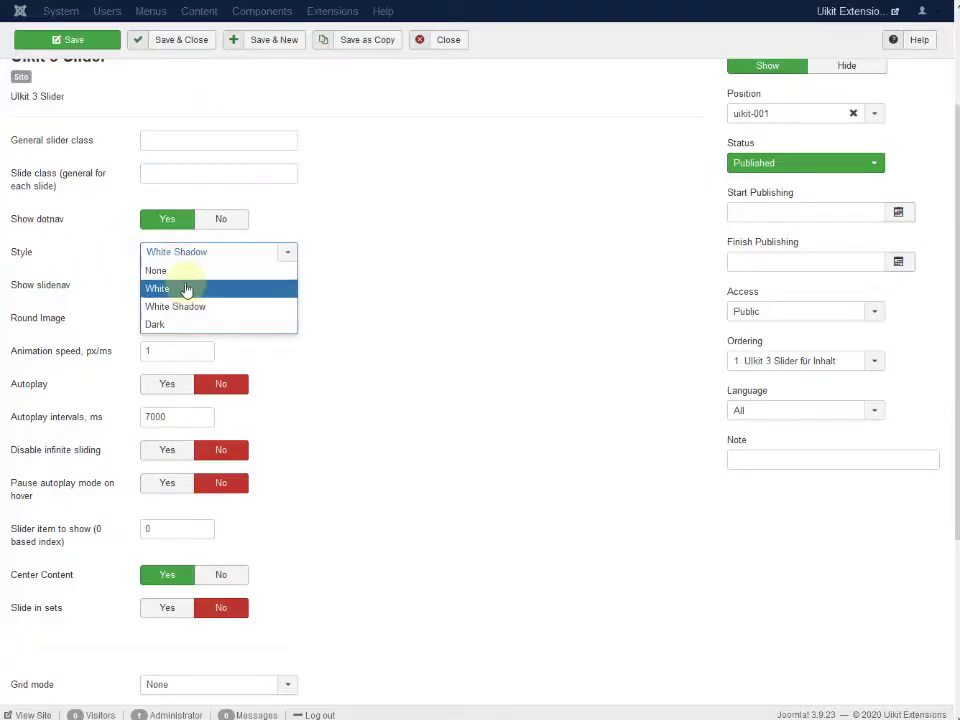
pyautogui.click(180, 323)
pyautogui.click(64, 38)
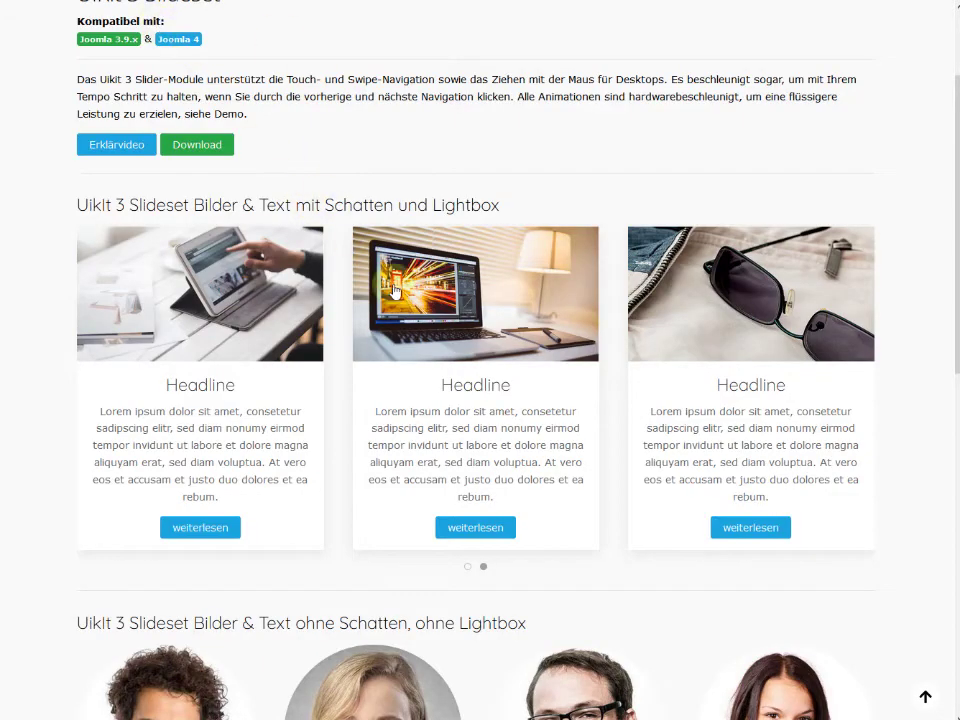
pyautogui.scroll(-3, 399, 296)
pyautogui.scroll(4, 122, 4)
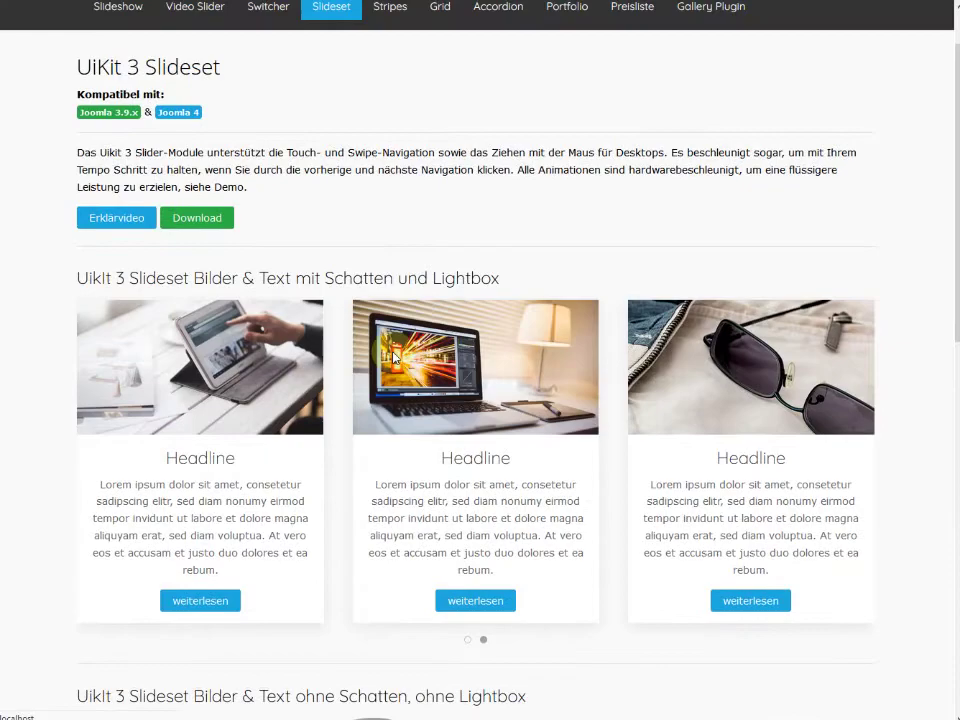
# Reload the site to check the dark slides, then set Style back to White Shadow.
pyautogui.press('F5')
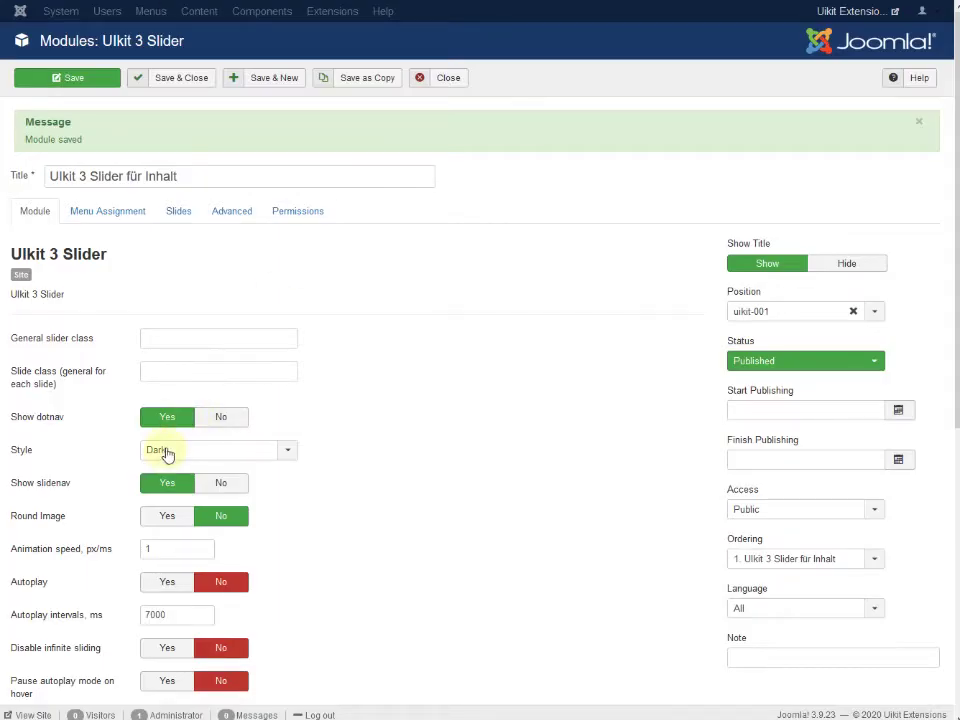
pyautogui.click(167, 454)
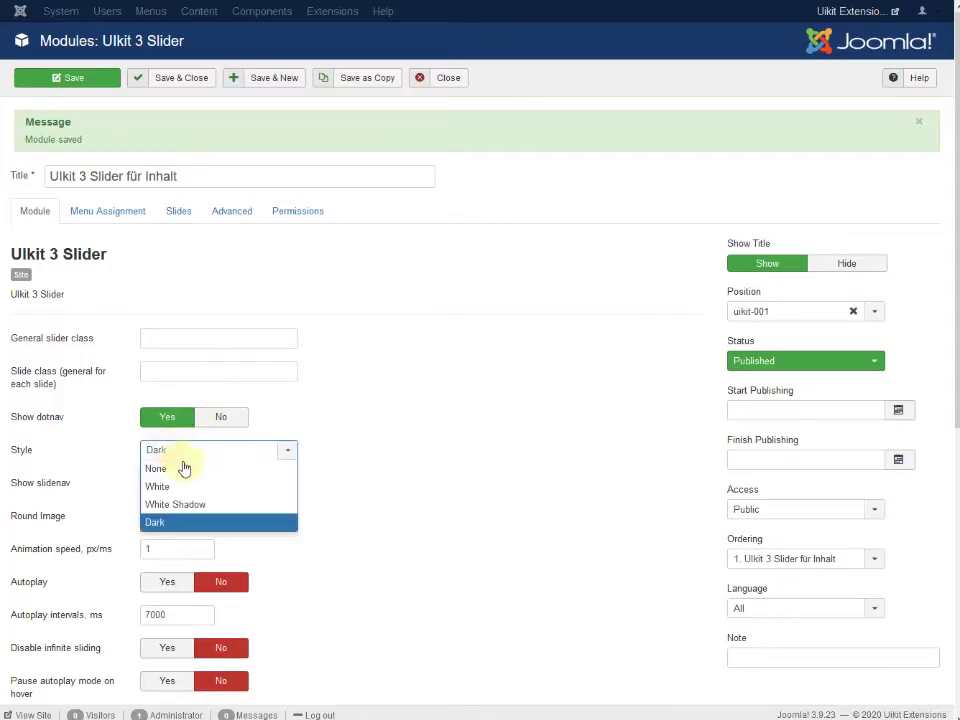
pyautogui.click(182, 502)
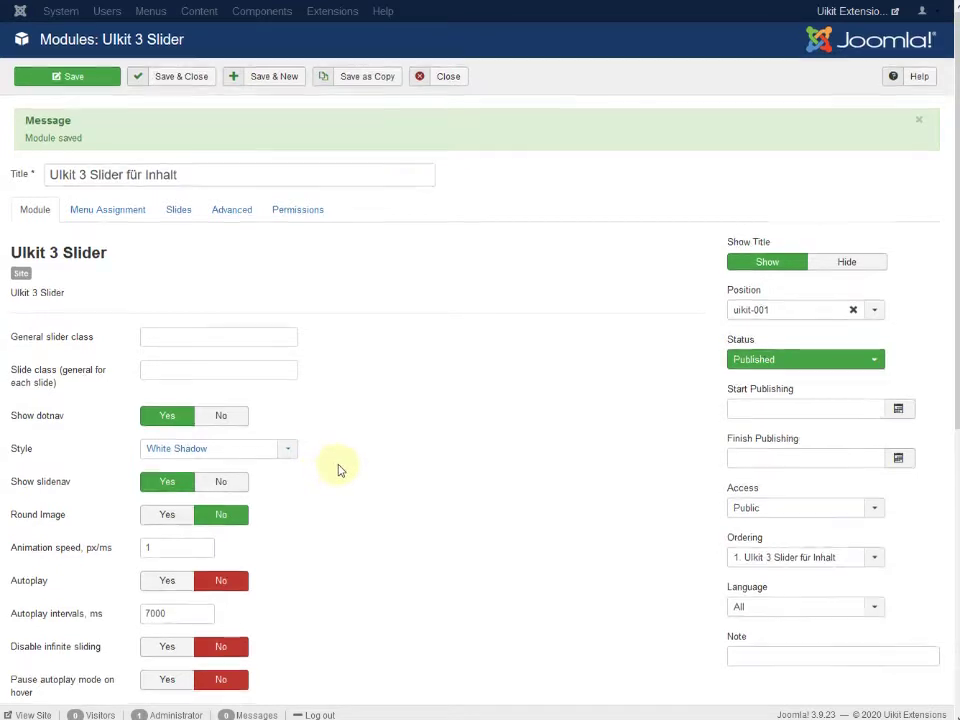
# Turn Center Content off and save the slider module.
pyautogui.scroll(-3, 336, 467)
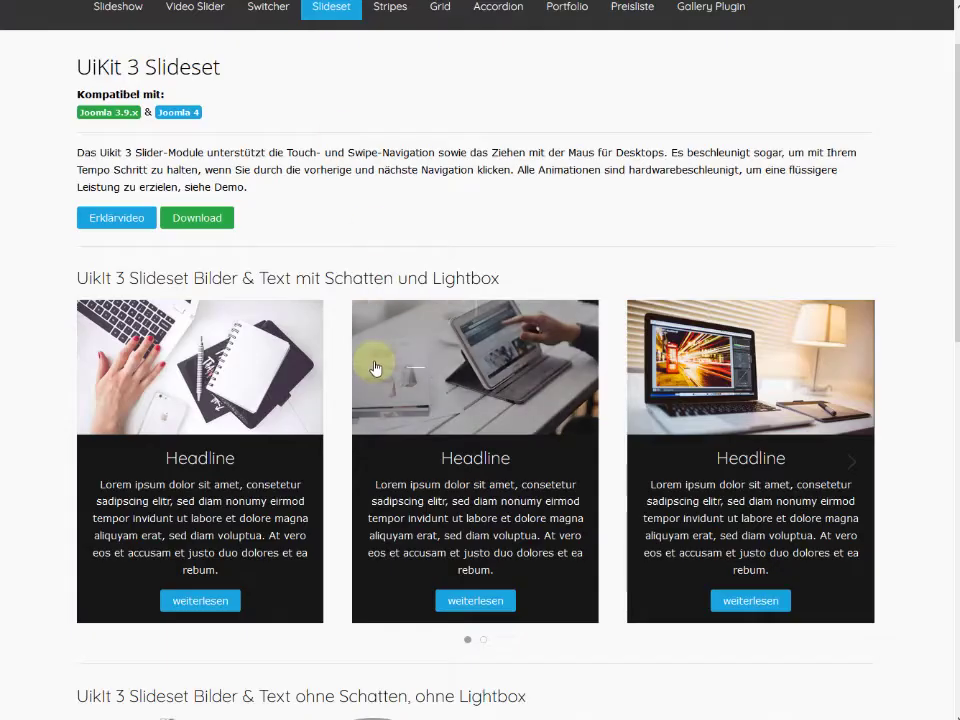
pyautogui.scroll(-3, 380, 400)
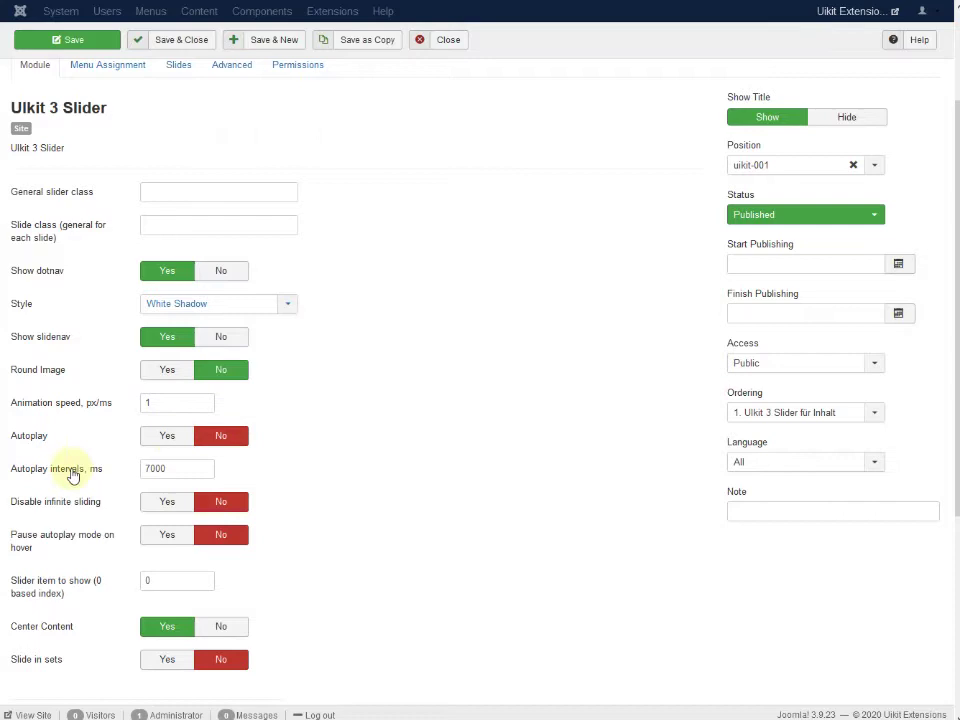
pyautogui.scroll(-1, 334, 506)
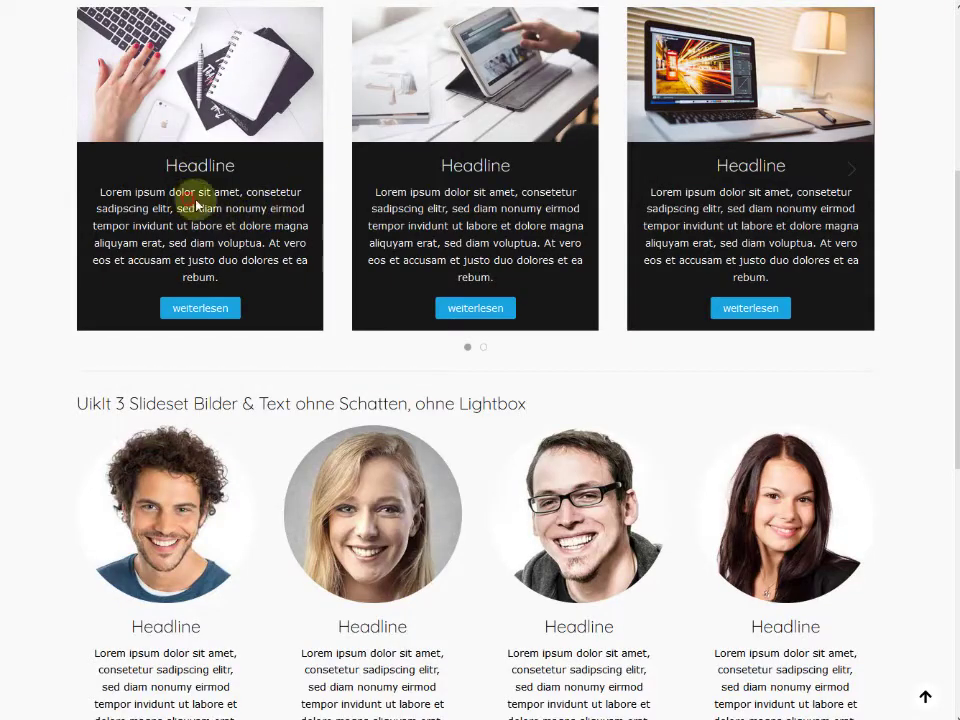
pyautogui.moveTo(190, 192); pyautogui.dragTo(255, 248)
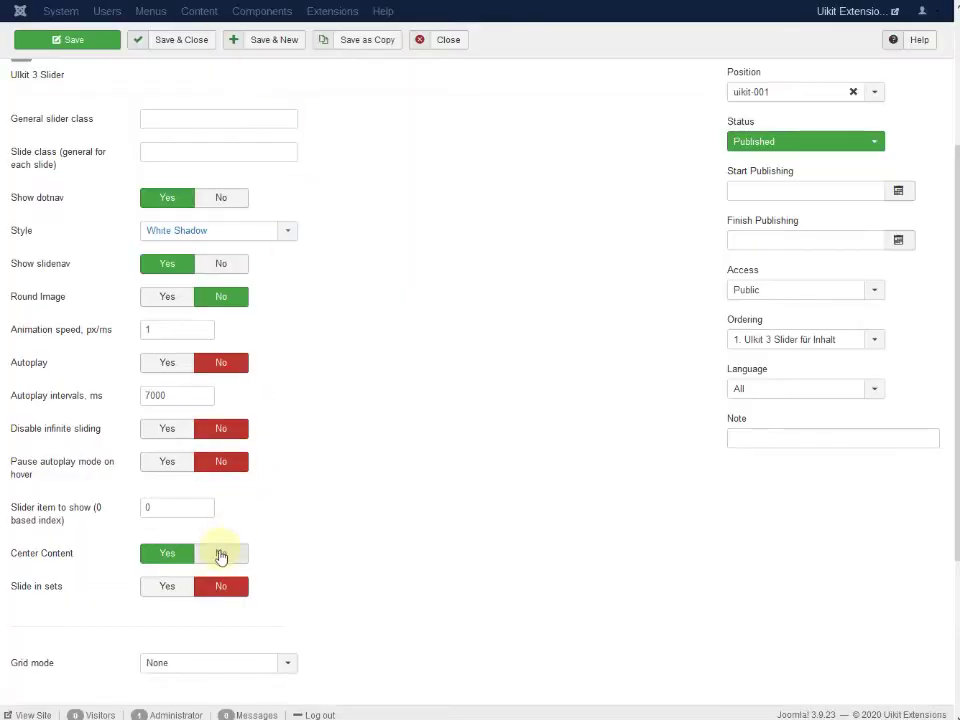
pyautogui.click(223, 556)
pyautogui.click(62, 40)
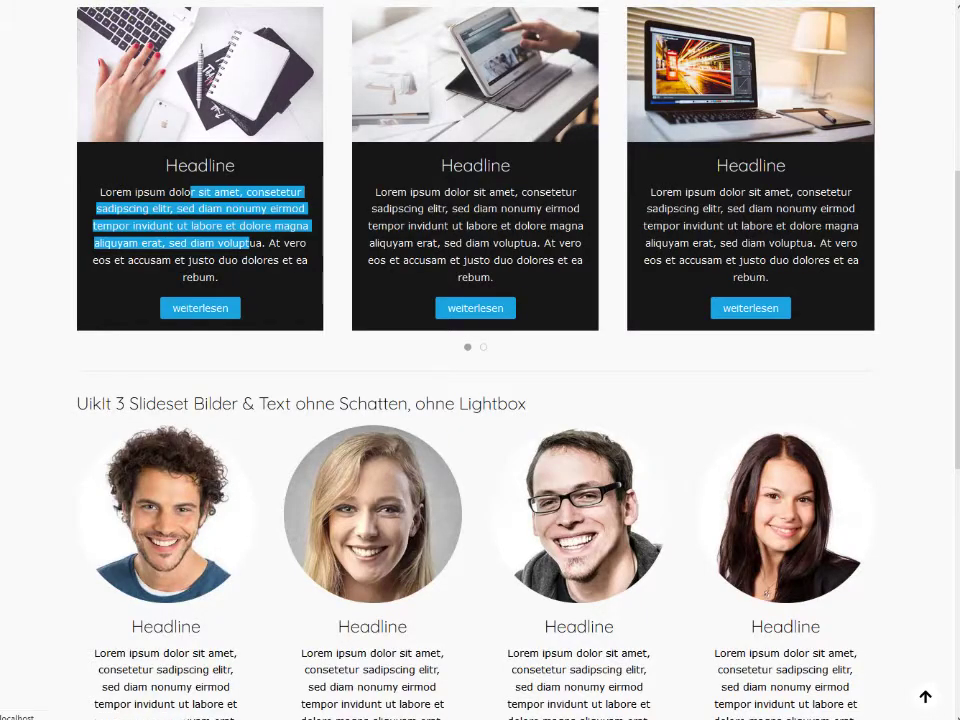
# Preview the uncentred slides on the site, then set Center Content back to Yes.
pyautogui.press('F5')
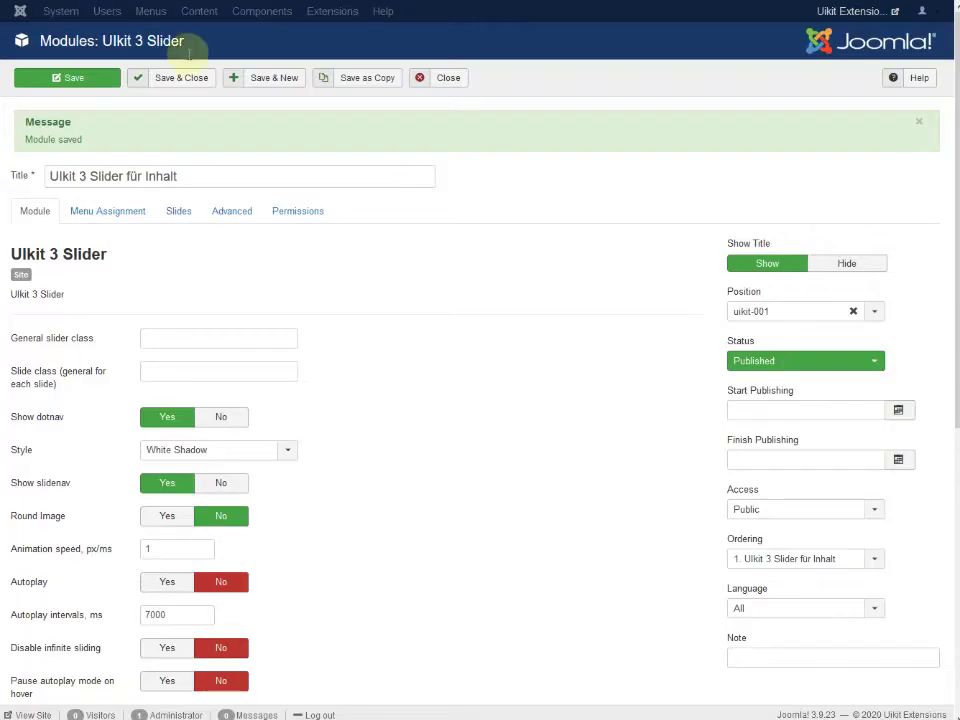
pyautogui.scroll(-4, 311, 489)
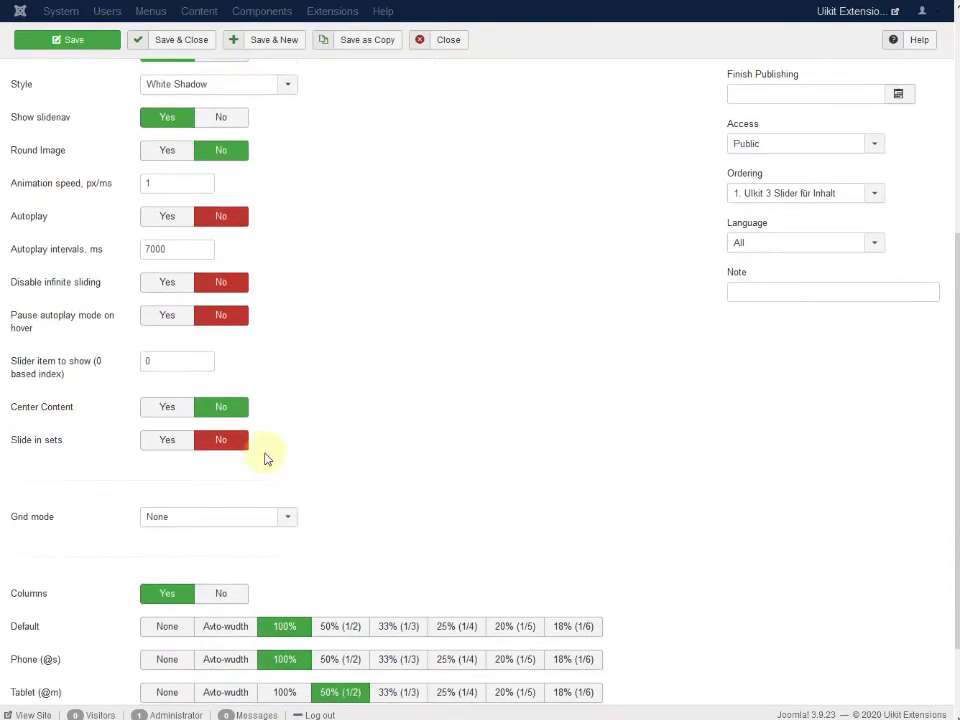
pyautogui.click(166, 410)
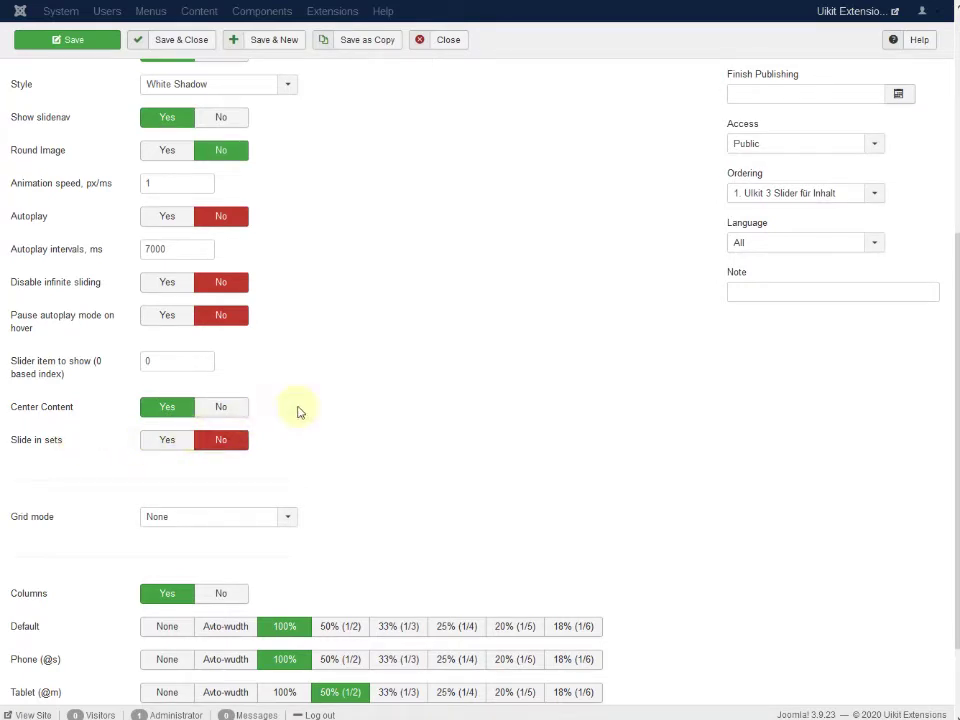
# Set Grid mode to Middle, save, and preview the grid on the site.
pyautogui.scroll(-3, 405, 467)
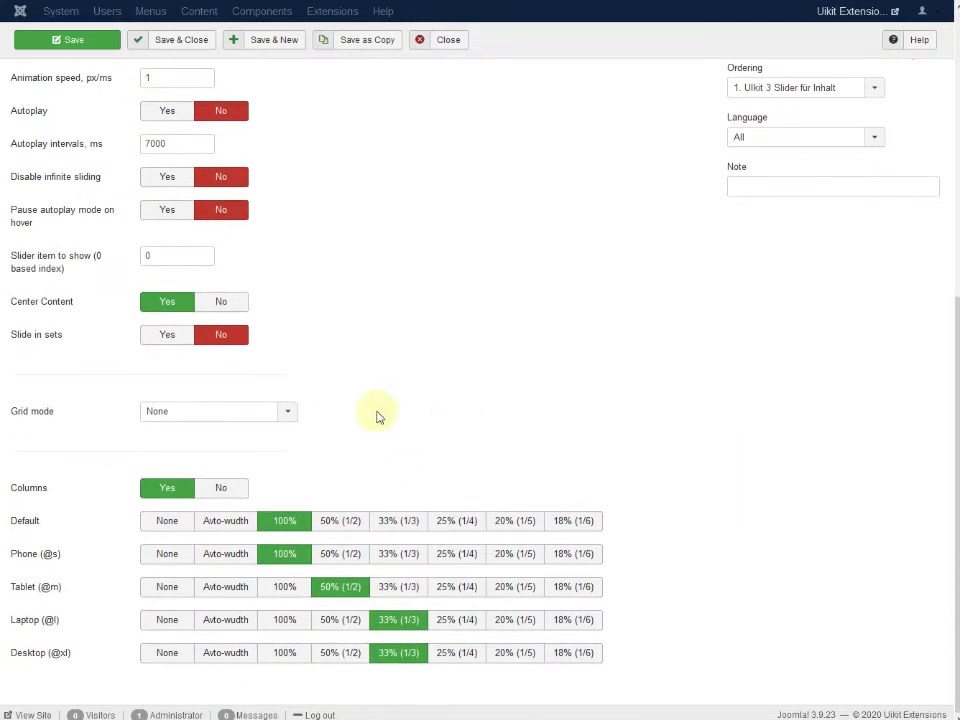
pyautogui.click(190, 411)
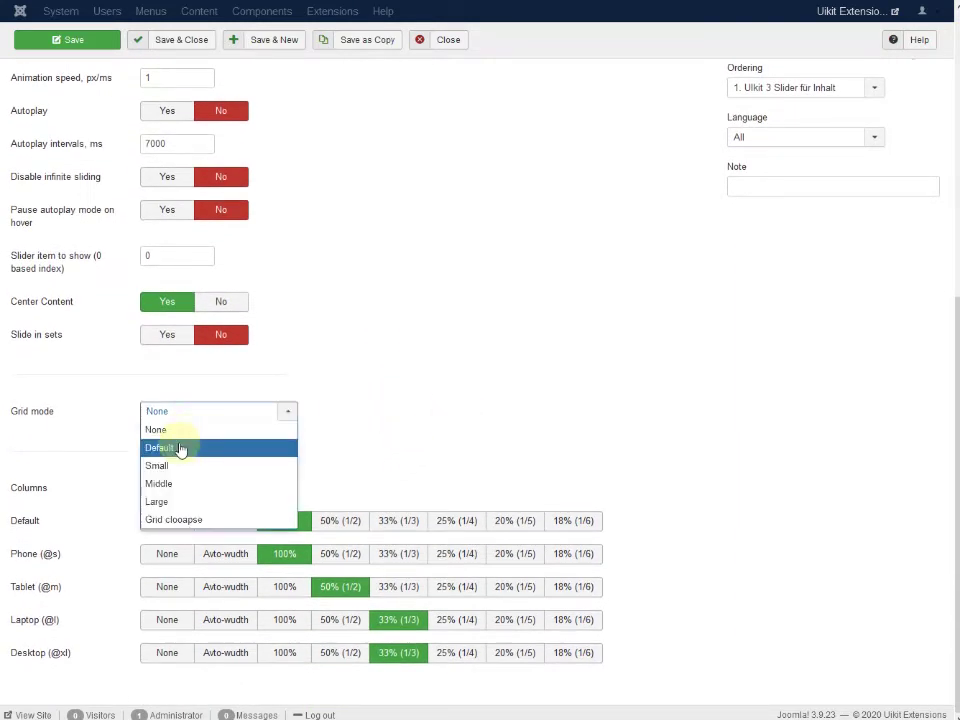
pyautogui.click(180, 448)
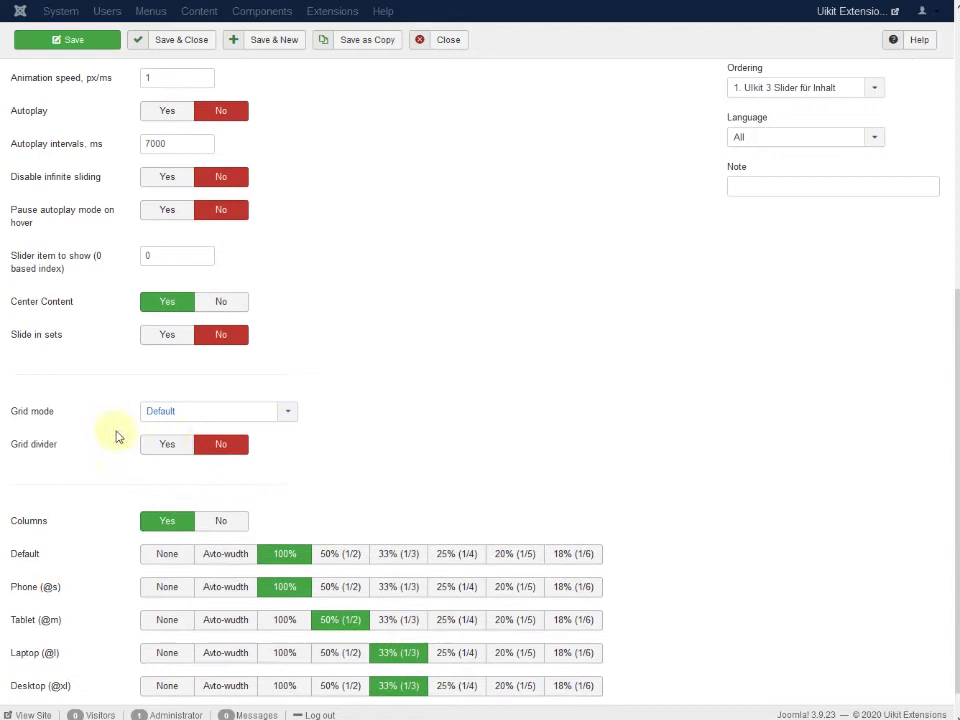
pyautogui.click(190, 413)
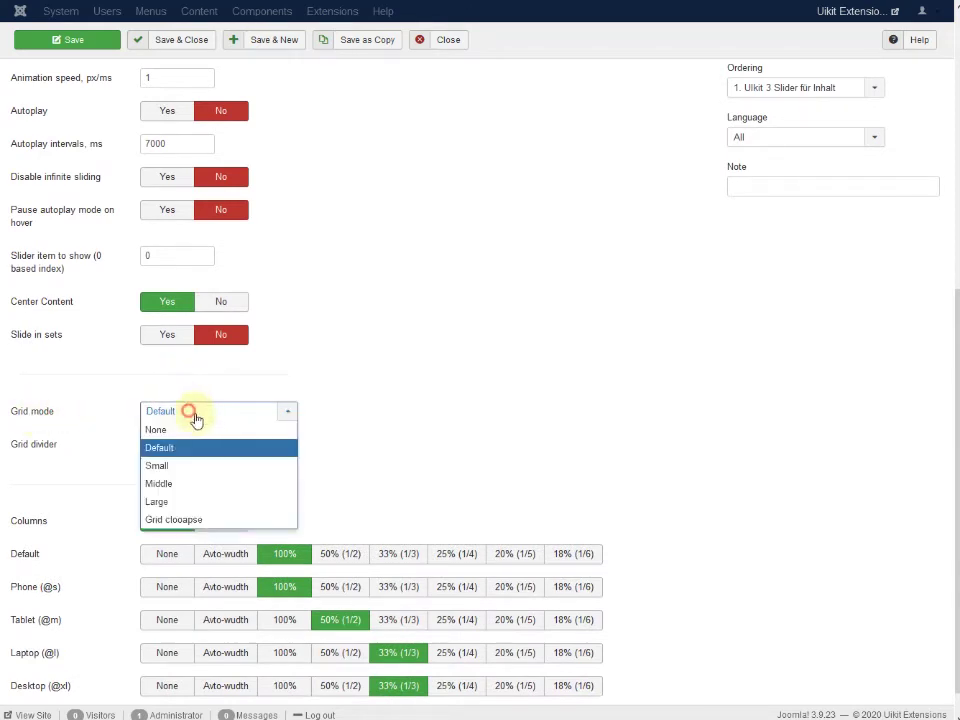
pyautogui.click(180, 484)
pyautogui.click(92, 42)
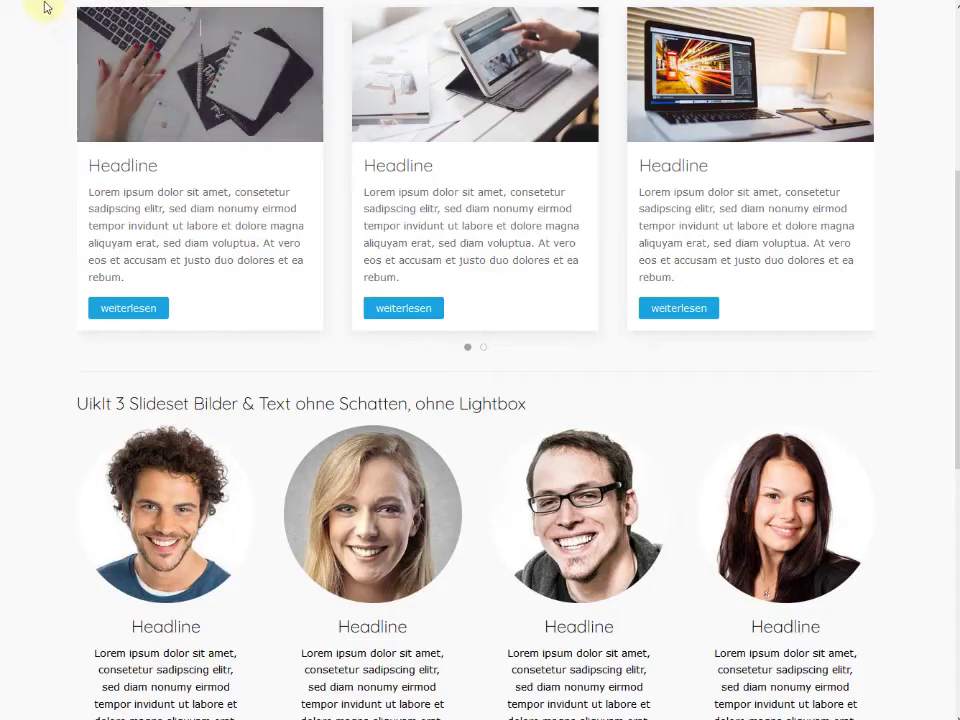
pyautogui.press('F5')
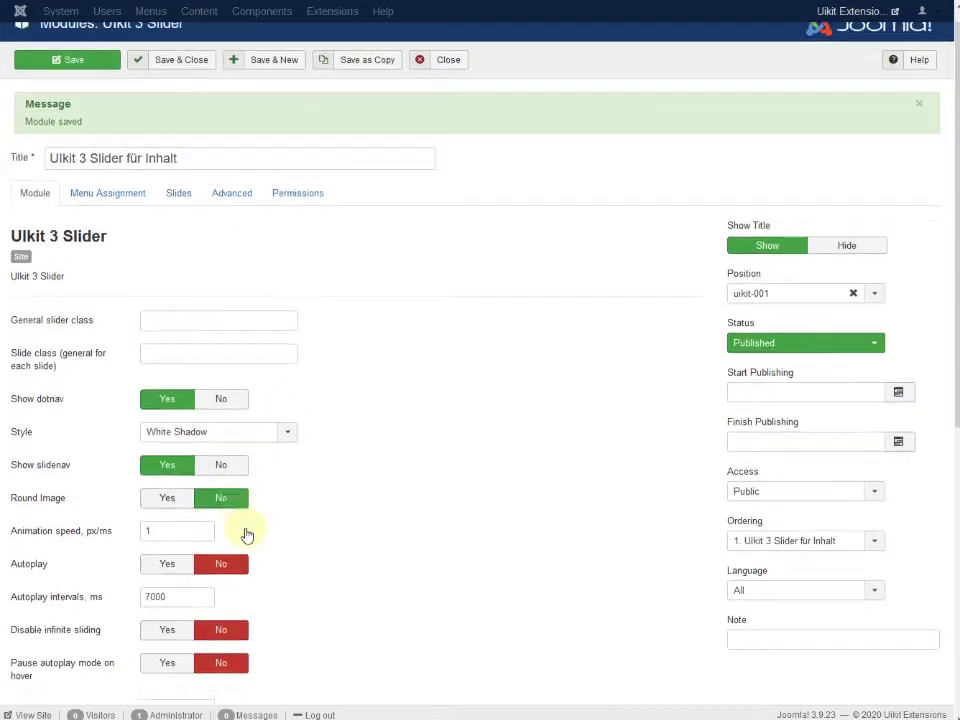
# Set Grid mode back to Default and save the module.
pyautogui.scroll(-4, 247, 535)
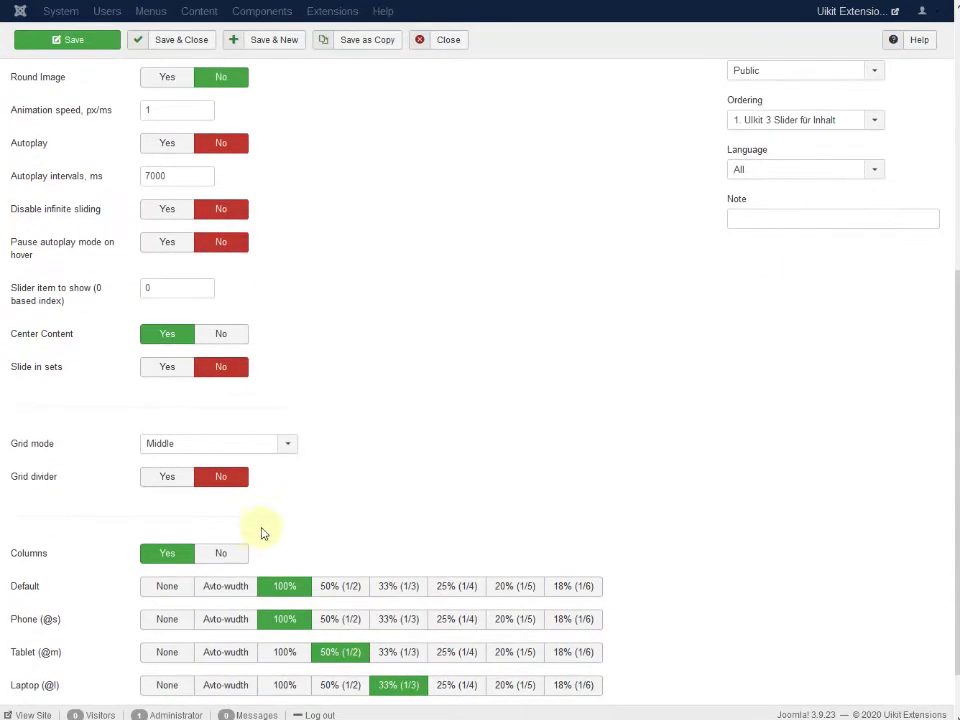
pyautogui.scroll(-1, 238, 508)
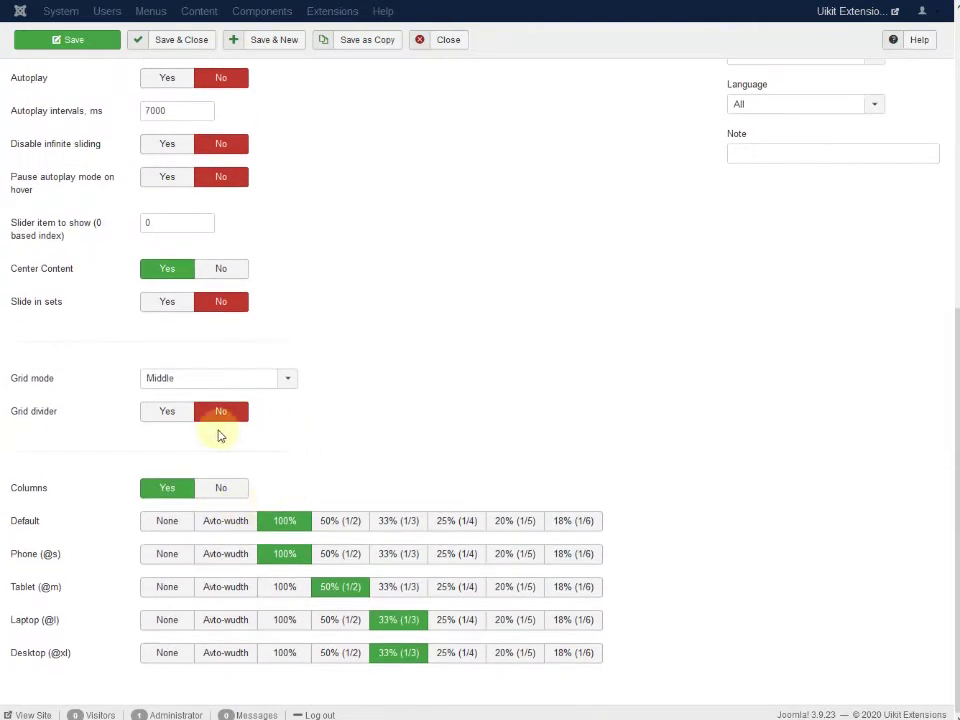
pyautogui.click(197, 378)
pyautogui.click(191, 415)
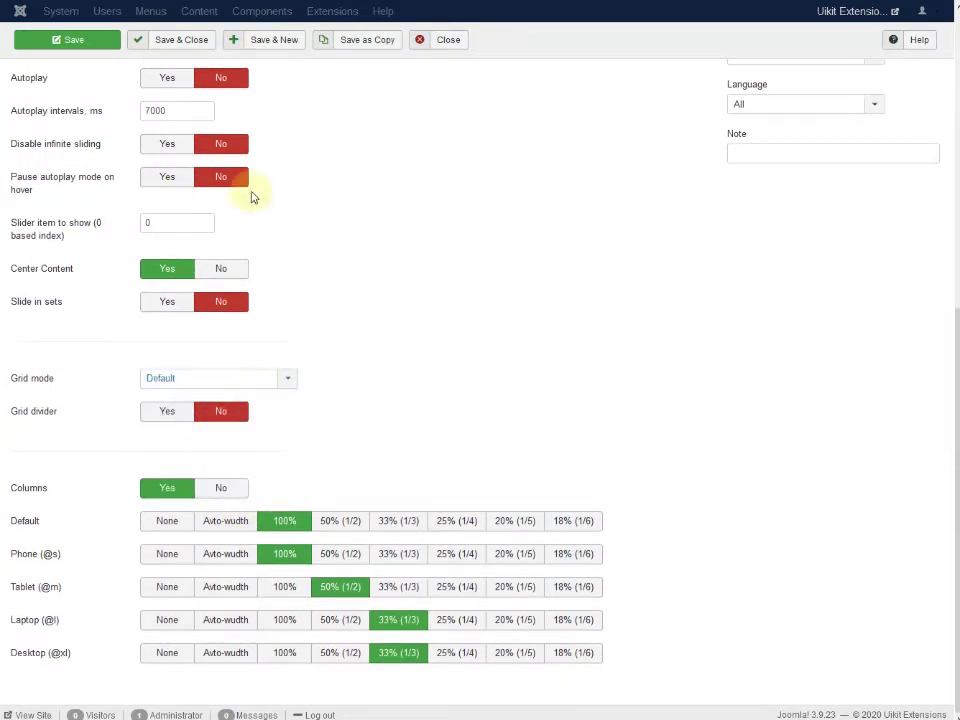
pyautogui.click(81, 40)
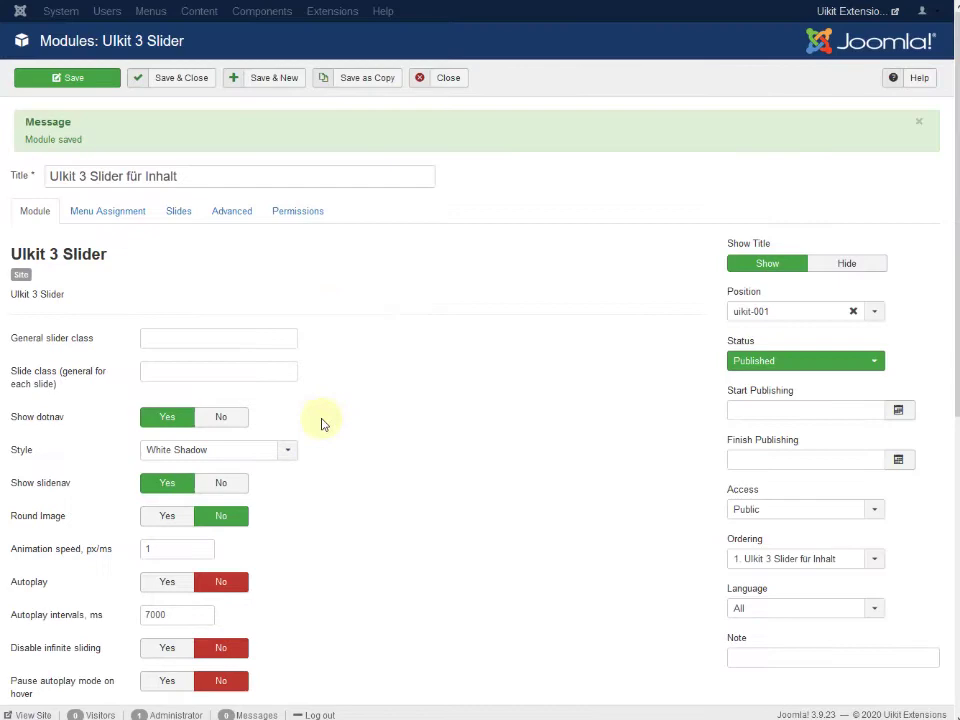
# Save once with Columns off, then re-enable Columns: 100% default/phone, 50% tablet, 33% laptop/desktop.
pyautogui.scroll(-5, 330, 430)
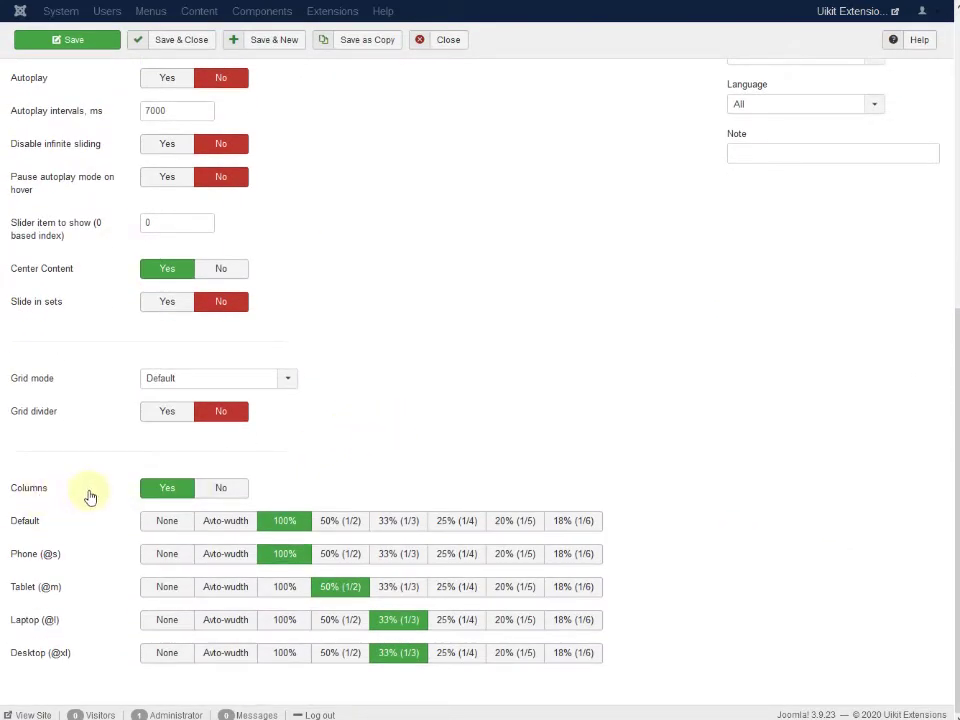
pyautogui.click(221, 488)
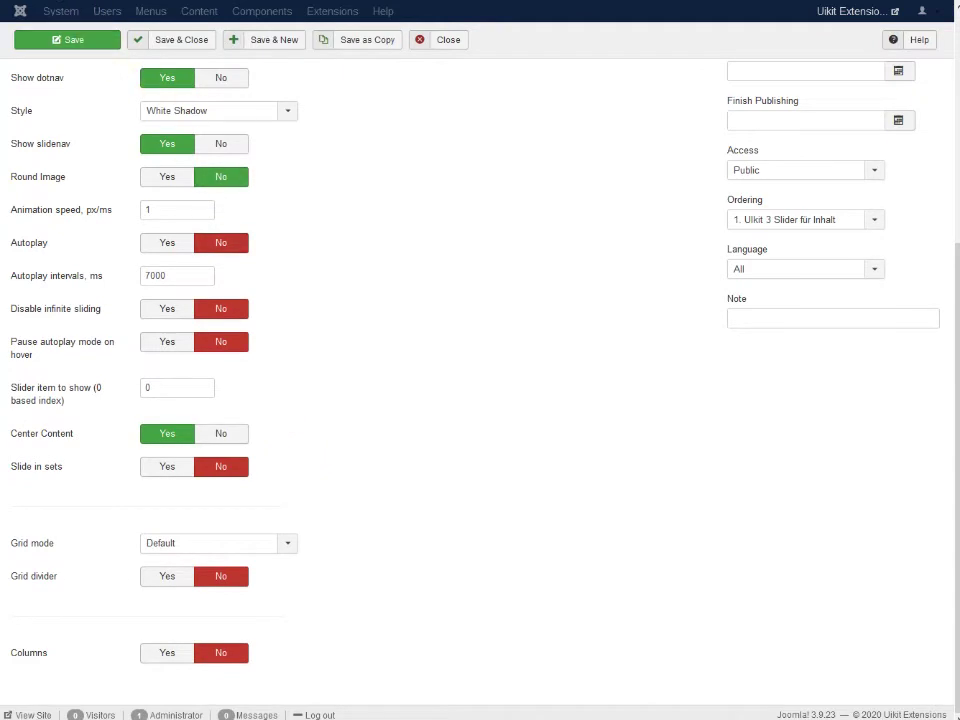
pyautogui.click(69, 39)
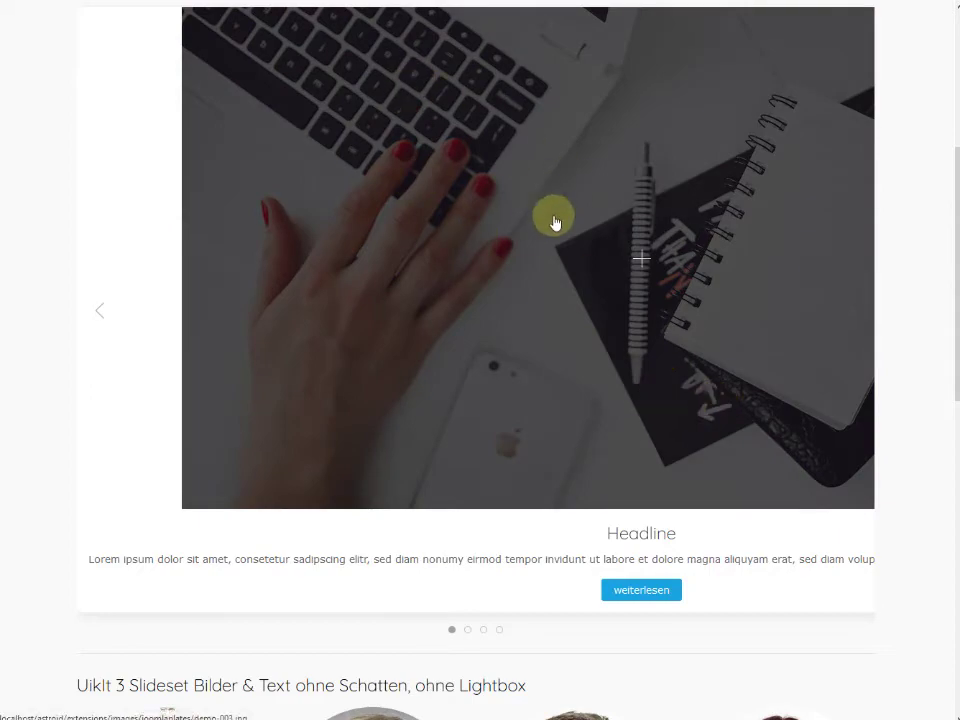
pyautogui.scroll(2, 609, 264)
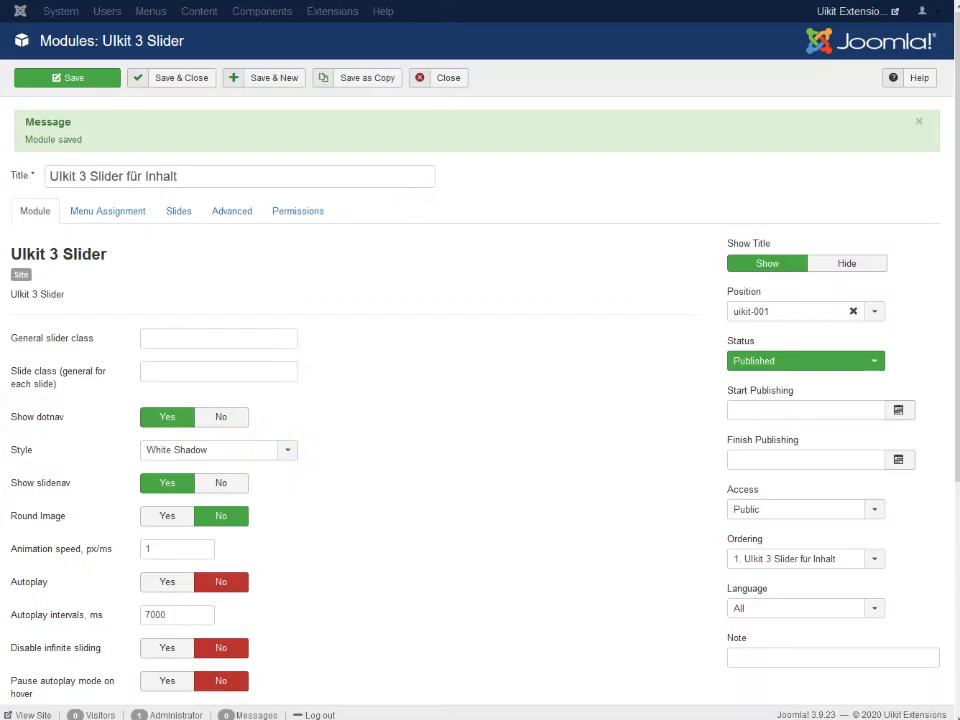
pyautogui.scroll(-3, 276, 463)
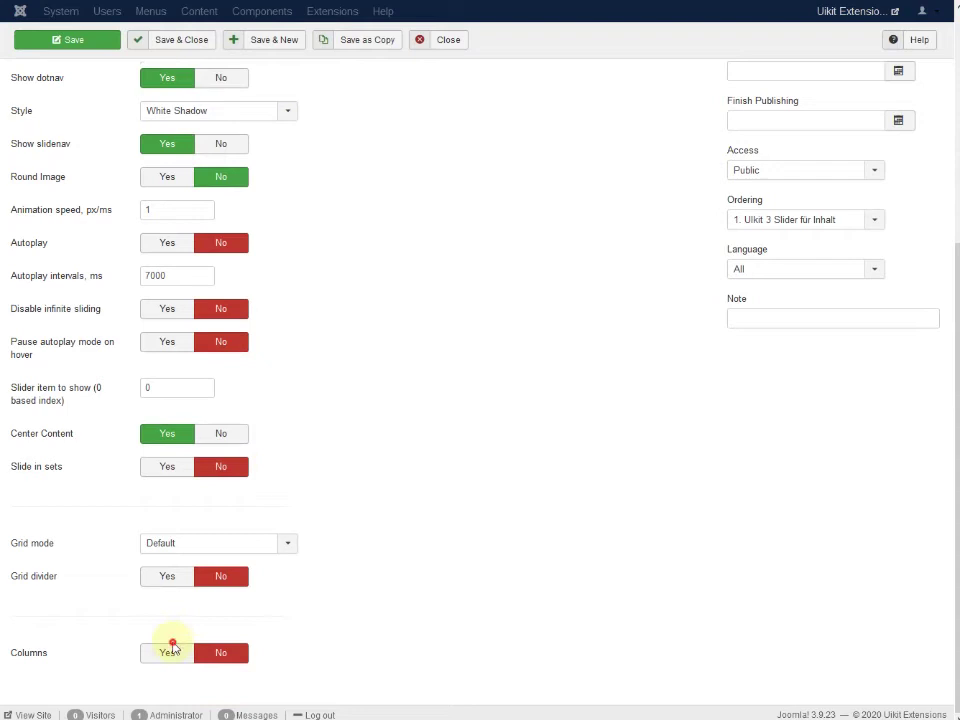
pyautogui.click(169, 652)
pyautogui.scroll(-2, 318, 572)
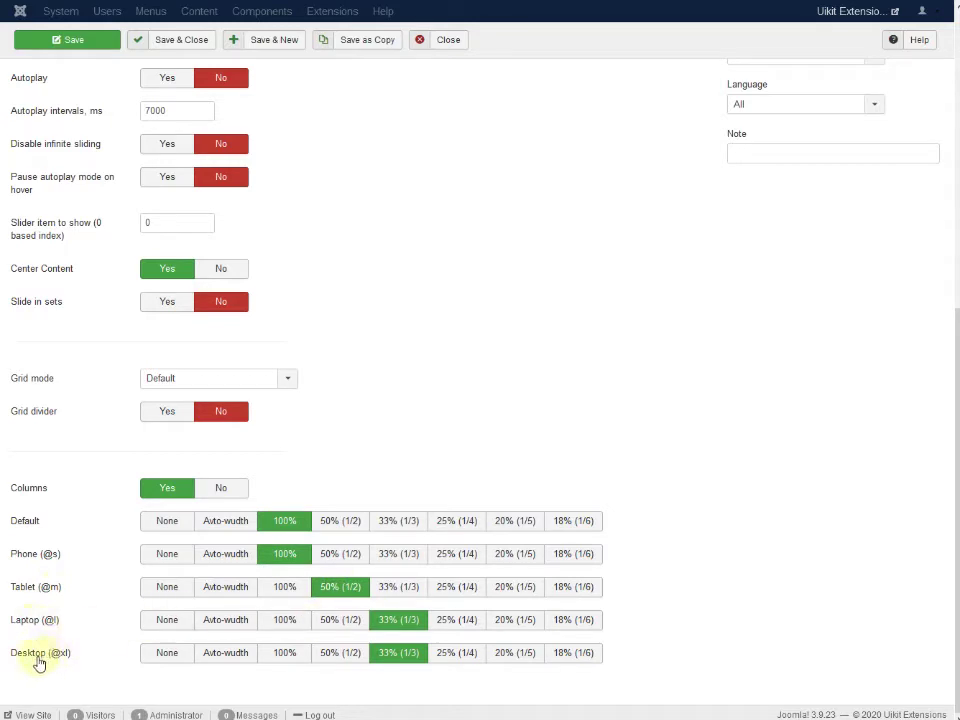
# Set Laptop and Desktop columns to 50%, save, and preview.
pyautogui.click(341, 620)
pyautogui.click(340, 653)
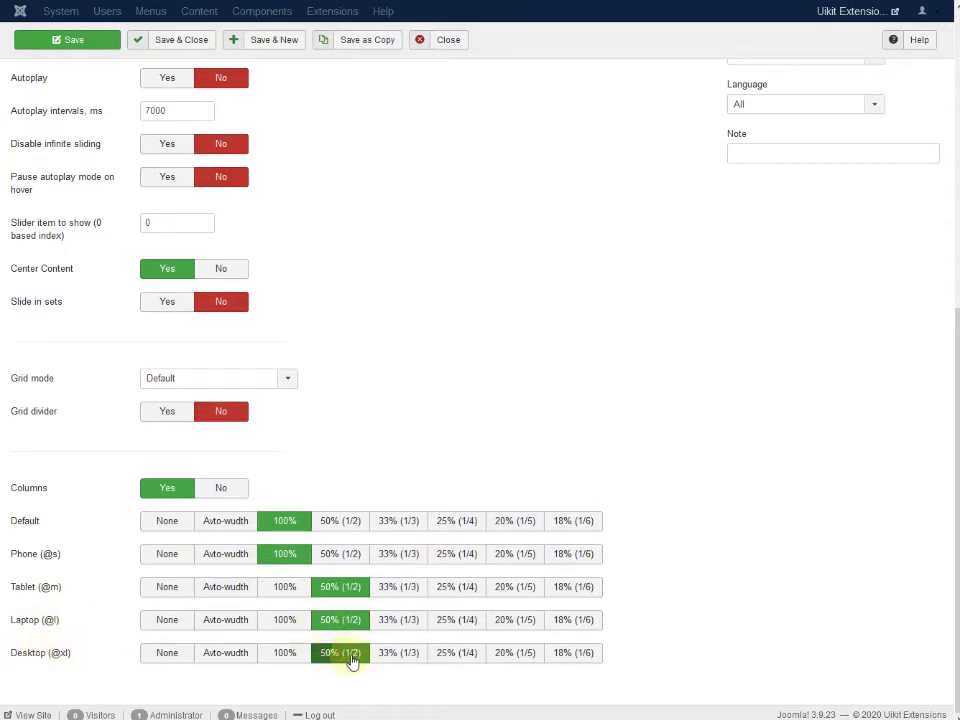
pyautogui.click(55, 38)
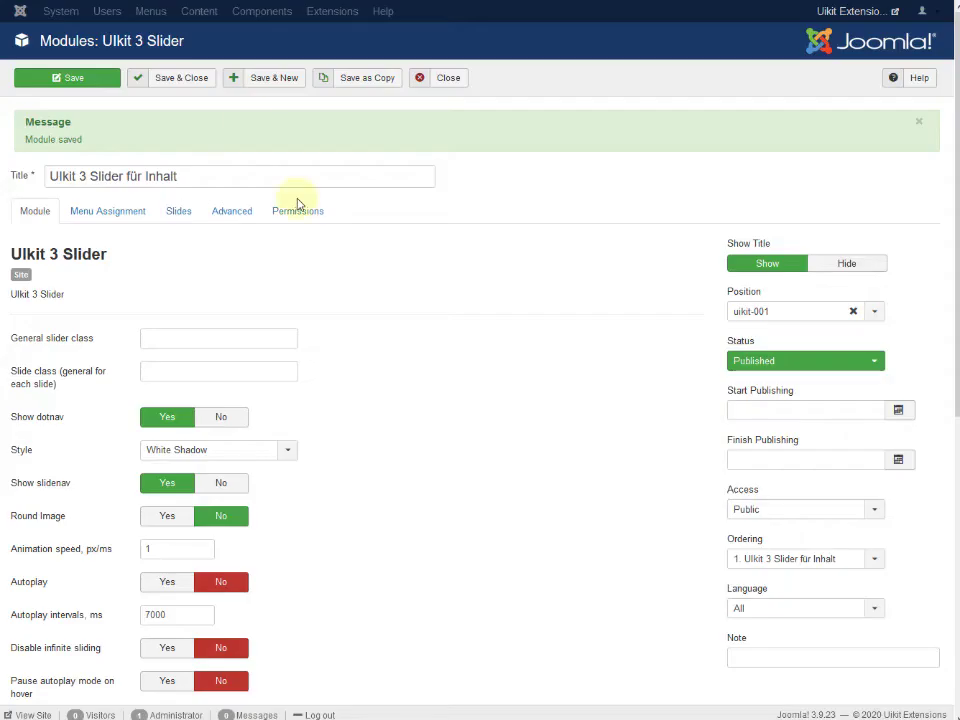
pyautogui.scroll(-5, 339, 497)
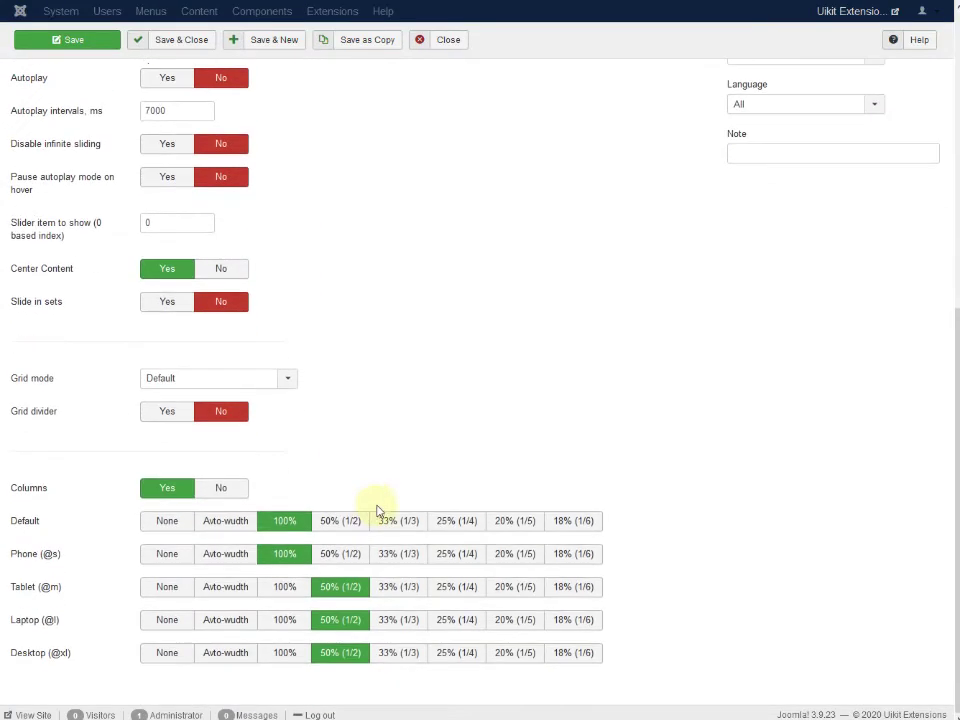
# Set Laptop and Desktop columns to 25%, save, and preview four cards per row.
pyautogui.click(455, 620)
pyautogui.click(456, 652)
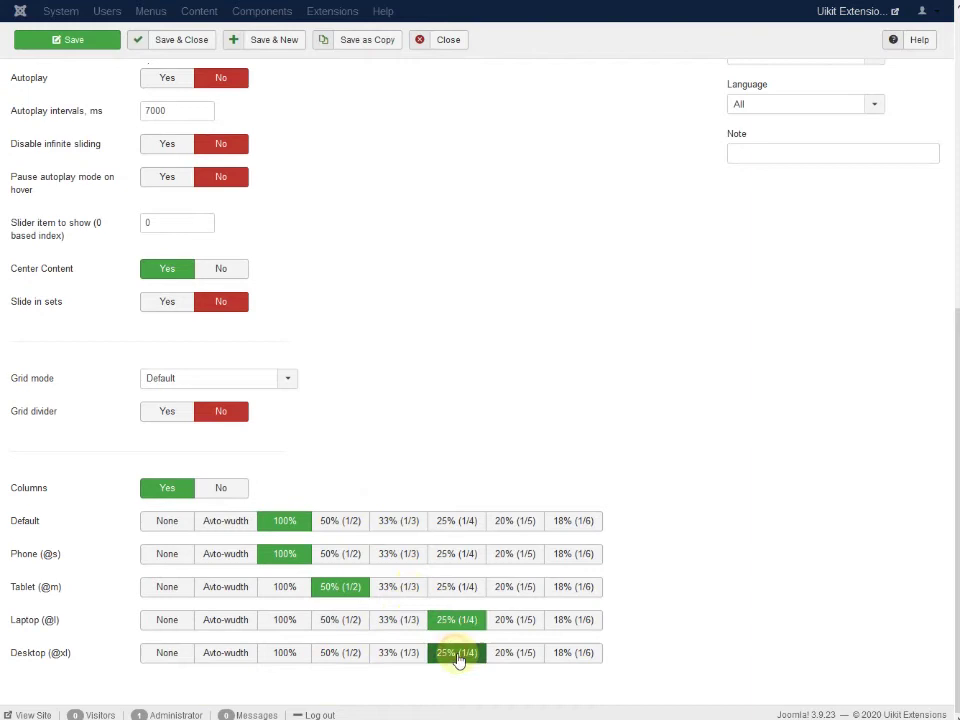
pyautogui.click(76, 40)
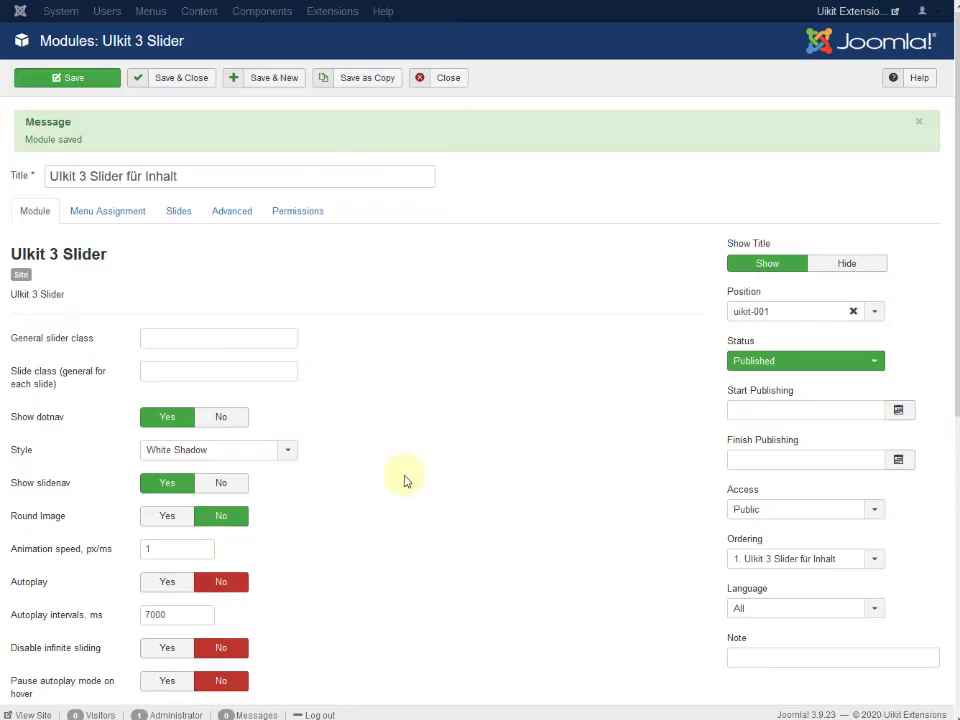
pyautogui.scroll(-5, 405, 481)
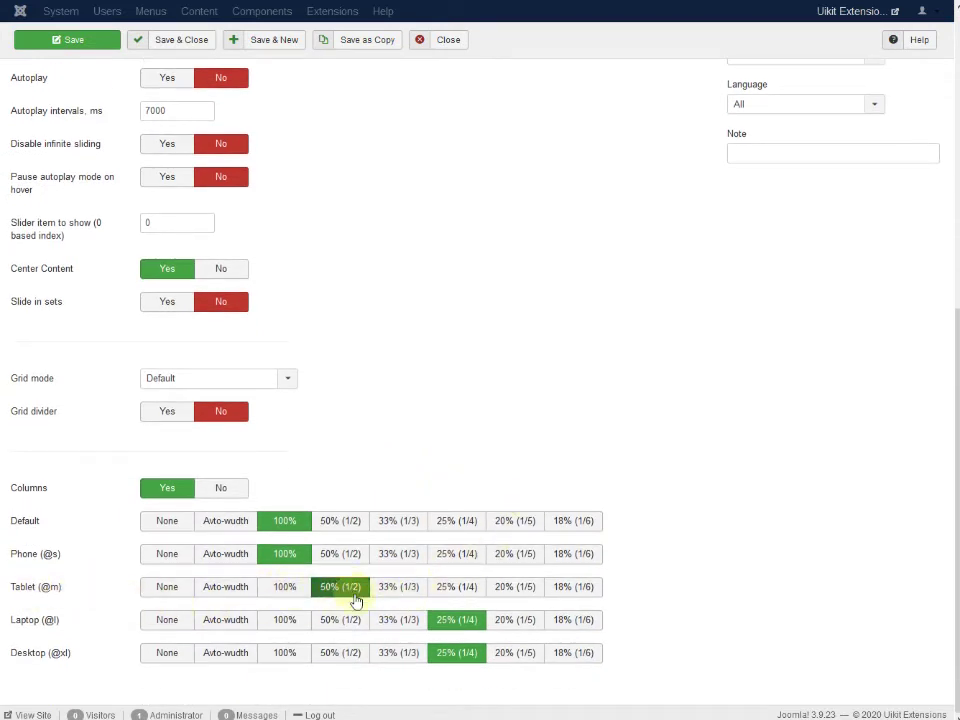
# Set Laptop and Desktop columns back to 33% and save with Ctrl+S.
pyautogui.click(403, 624)
pyautogui.click(396, 653)
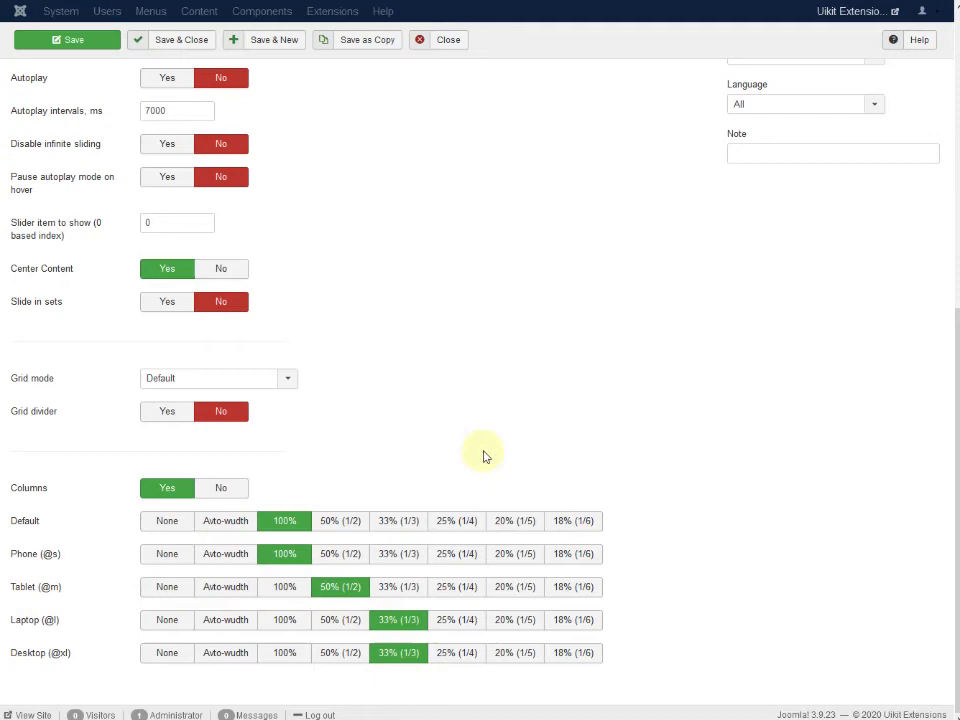
pyautogui.hotkey('ctrl', 's')
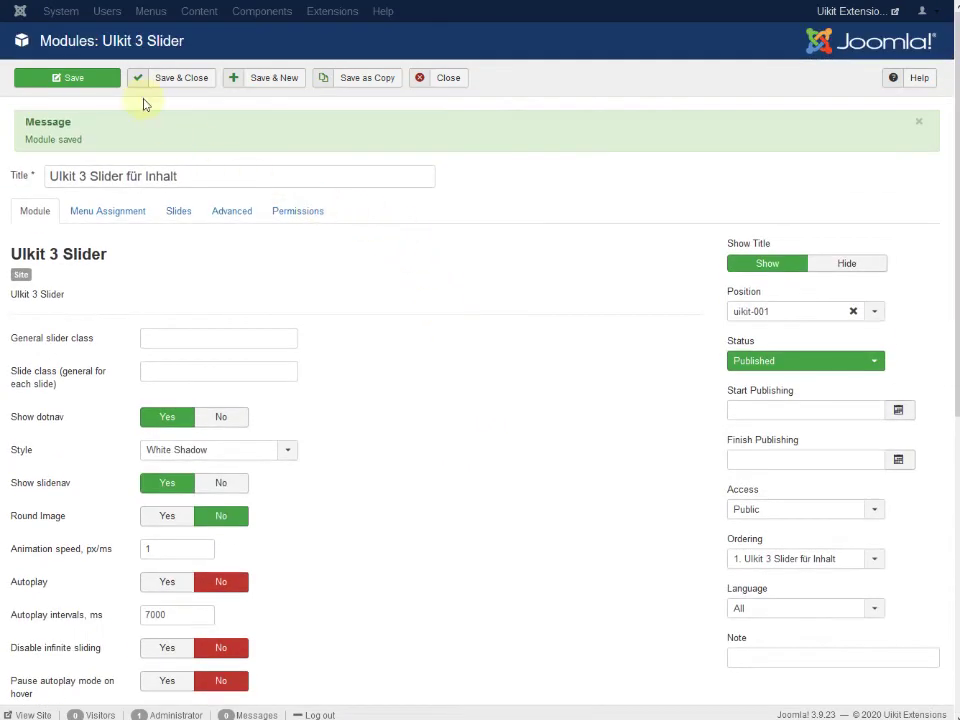
# Open the slide items and review the first slide's Headline, image and content fields.
pyautogui.click(125, 216)
pyautogui.click(182, 214)
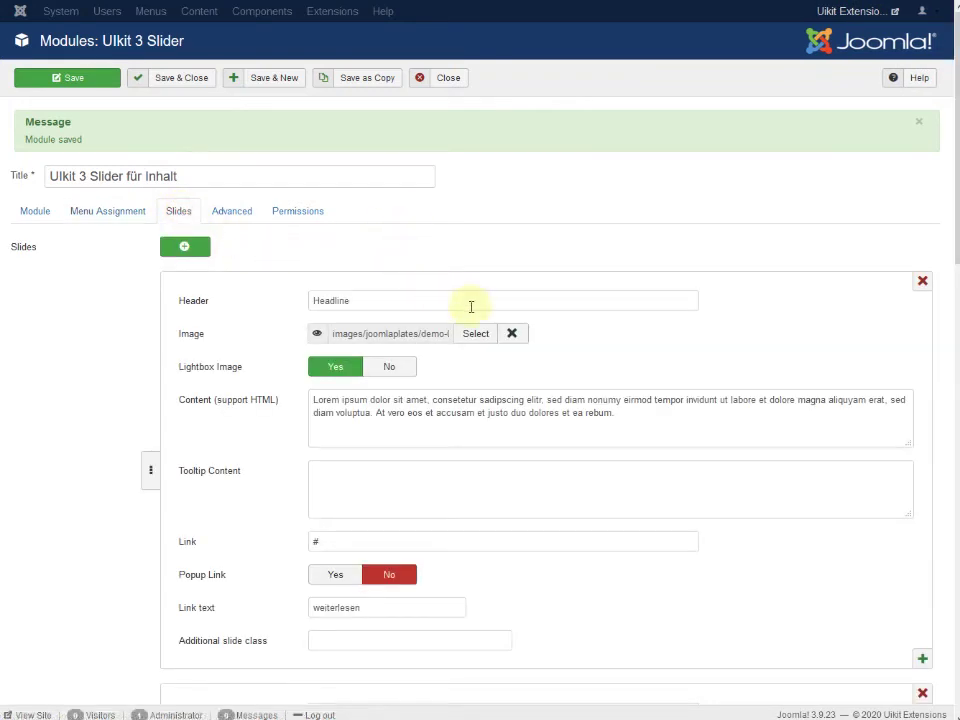
pyautogui.moveTo(316, 337)
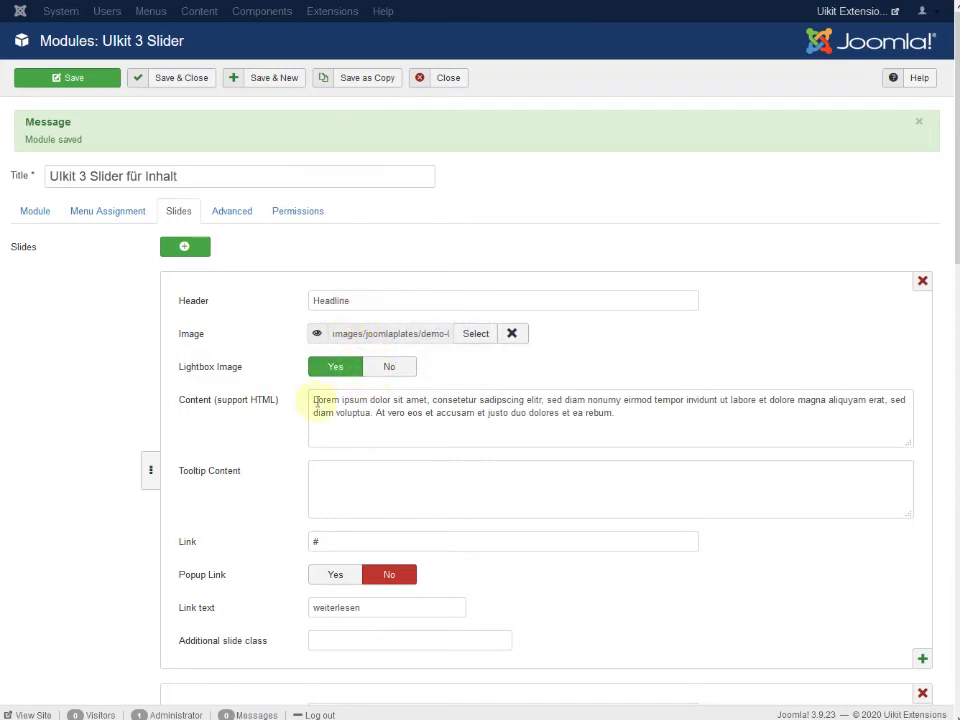
pyautogui.click(340, 478)
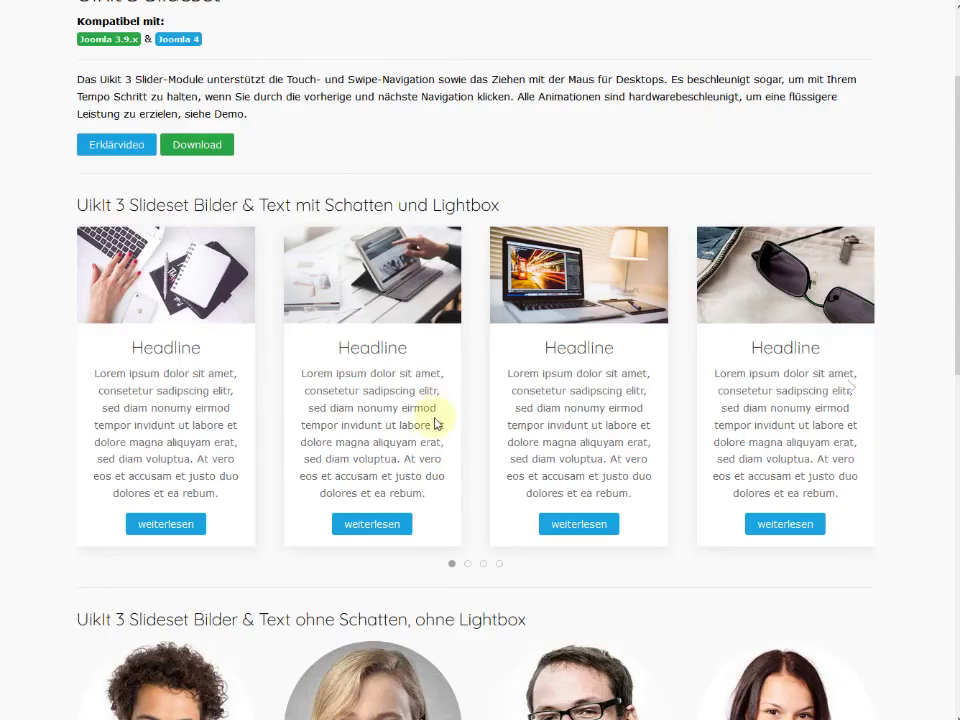
pyautogui.scroll(-3, 436, 424)
pyautogui.moveTo(386, 438)
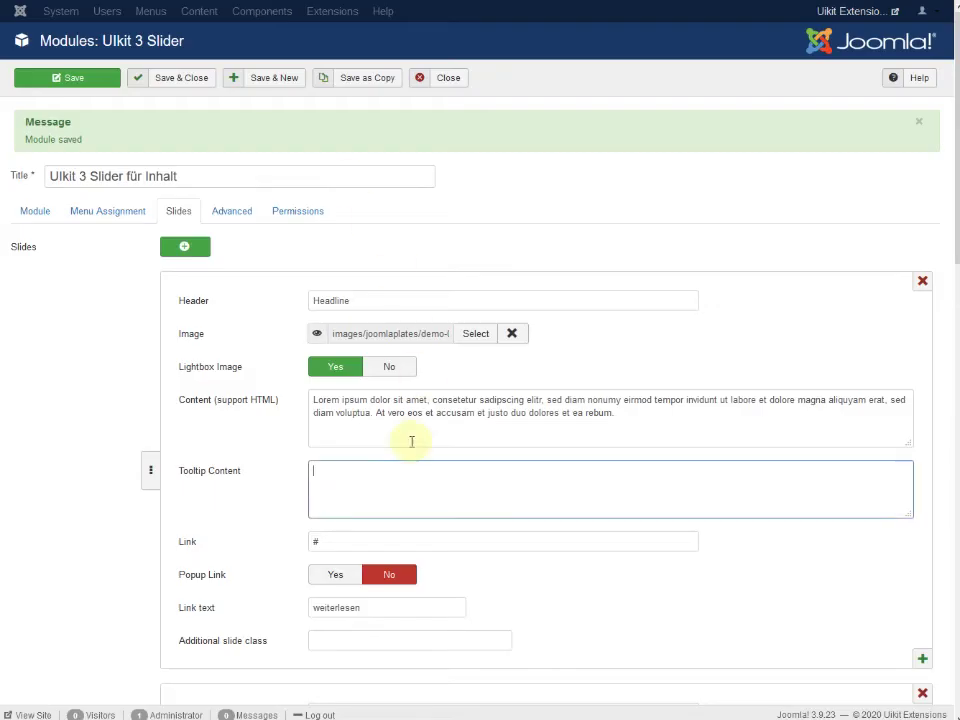
pyautogui.scroll(-2, 364, 508)
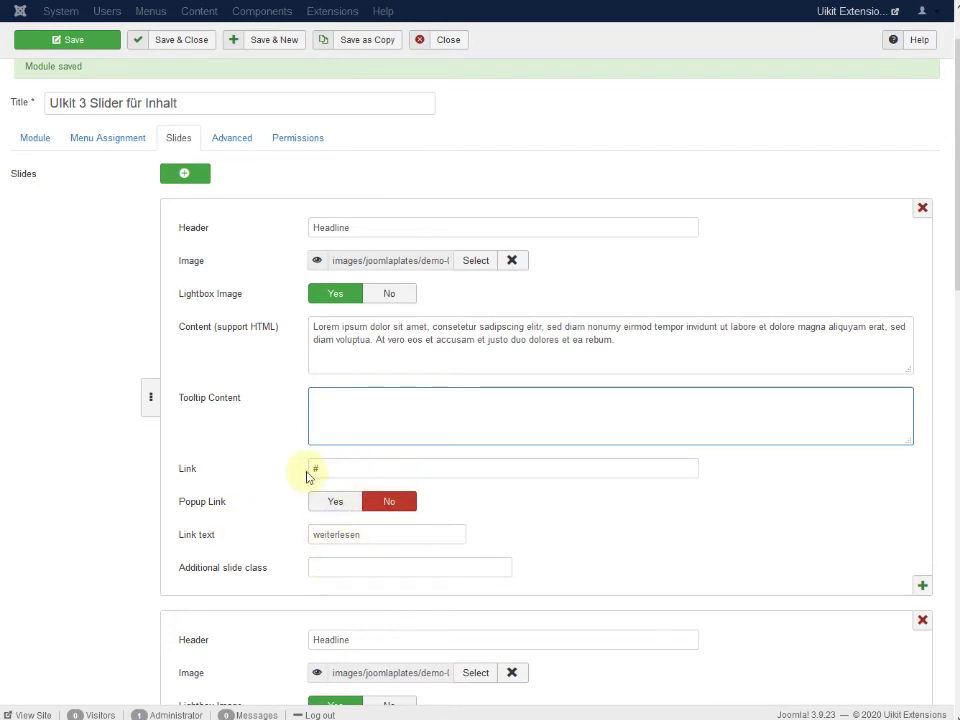
# Switch the first slide's Popup Link to Yes and back to No, then look through the remaining slides.
pyautogui.click(352, 504)
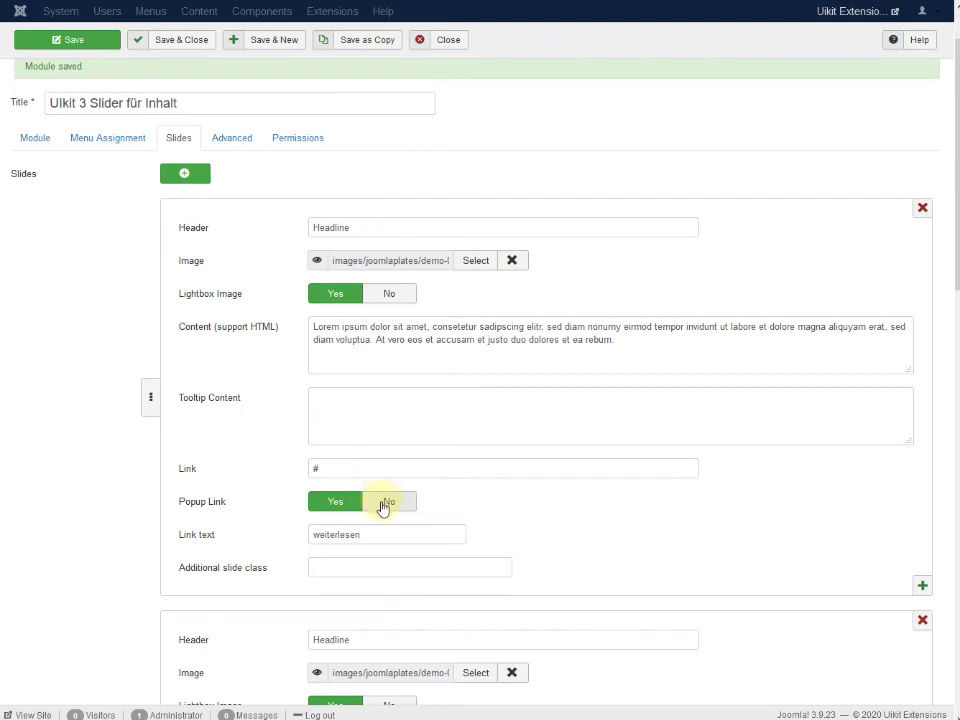
pyautogui.click(387, 504)
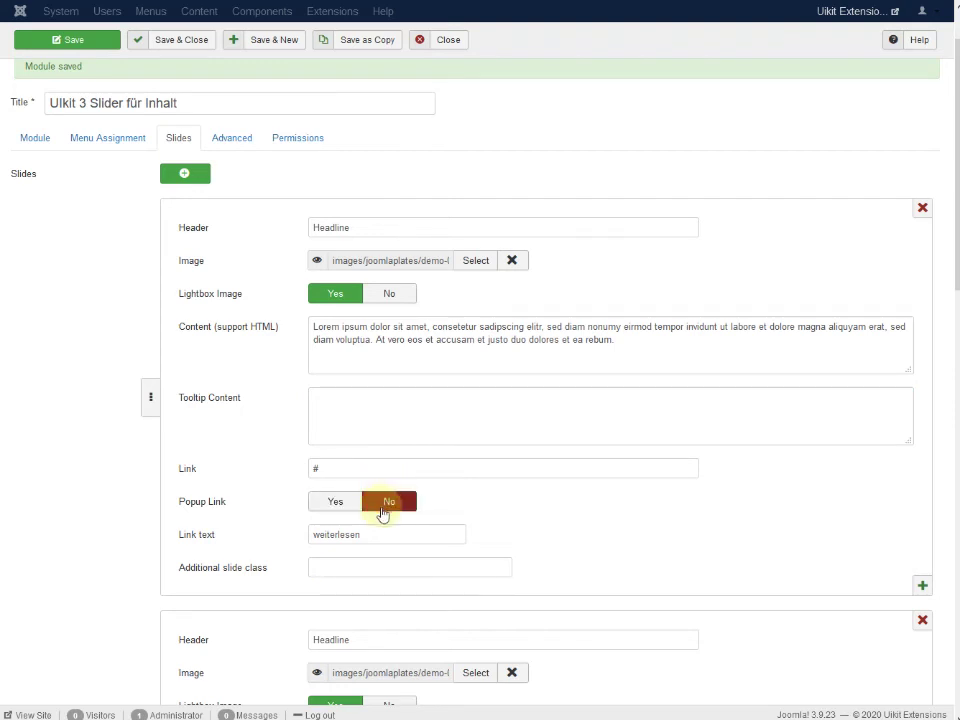
pyautogui.scroll(-1, 400, 506)
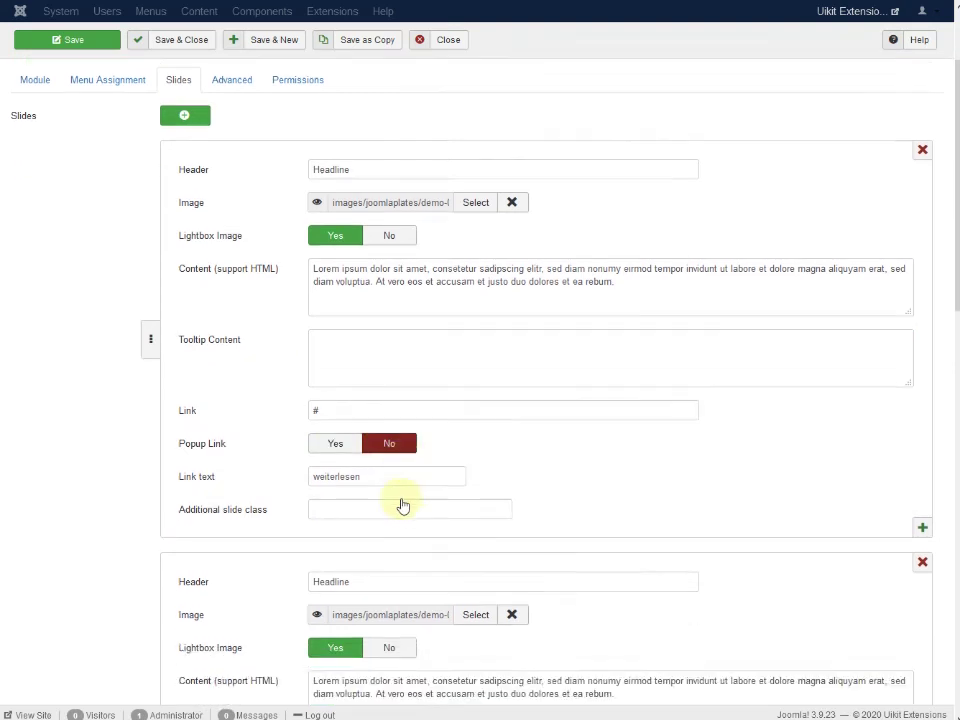
pyautogui.scroll(-5, 405, 500)
pyautogui.scroll(3, 407, 485)
pyautogui.scroll(-2, 411, 495)
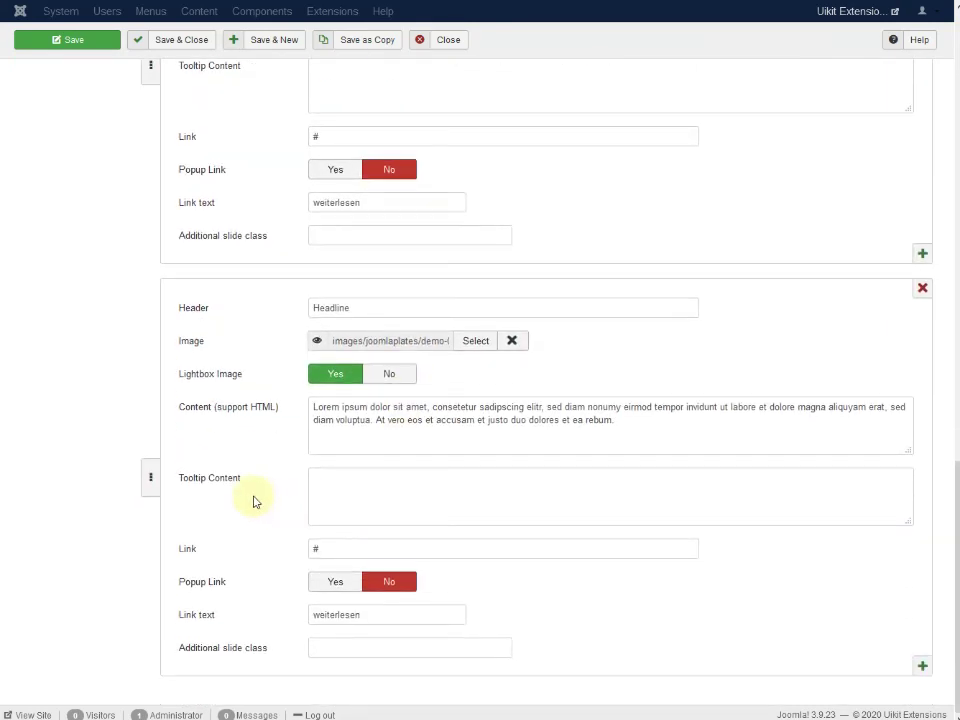
pyautogui.moveTo(150, 480); pyautogui.dragTo(176, 152)
pyautogui.scroll(6, 518, 328)
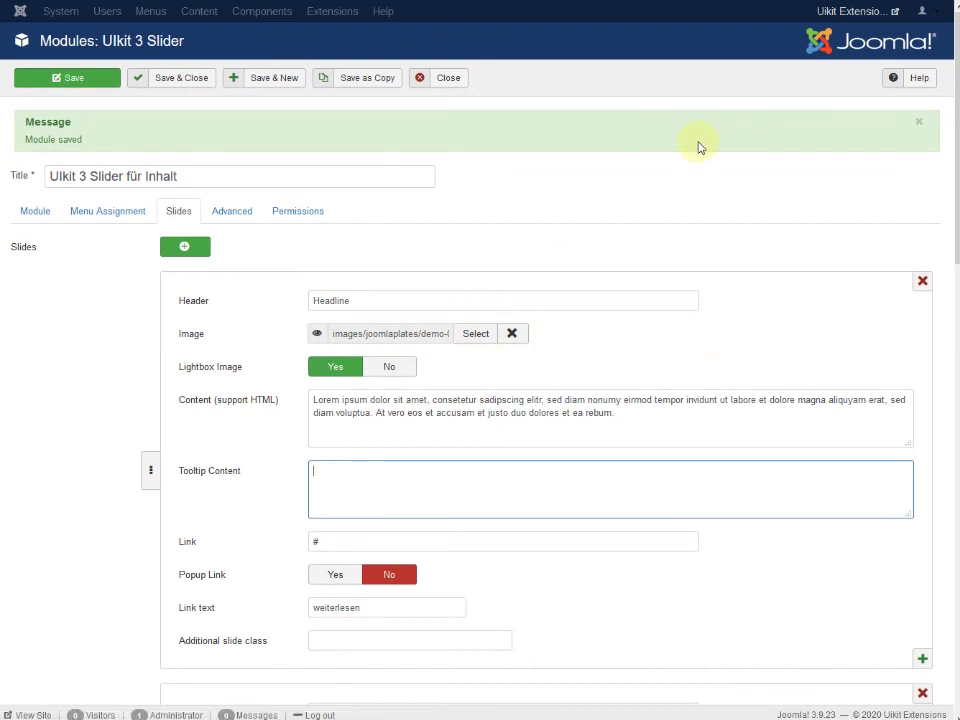
# Check that the Advanced and Permissions settings are at their defaults, then save and close the slider module.
pyautogui.click(918, 125)
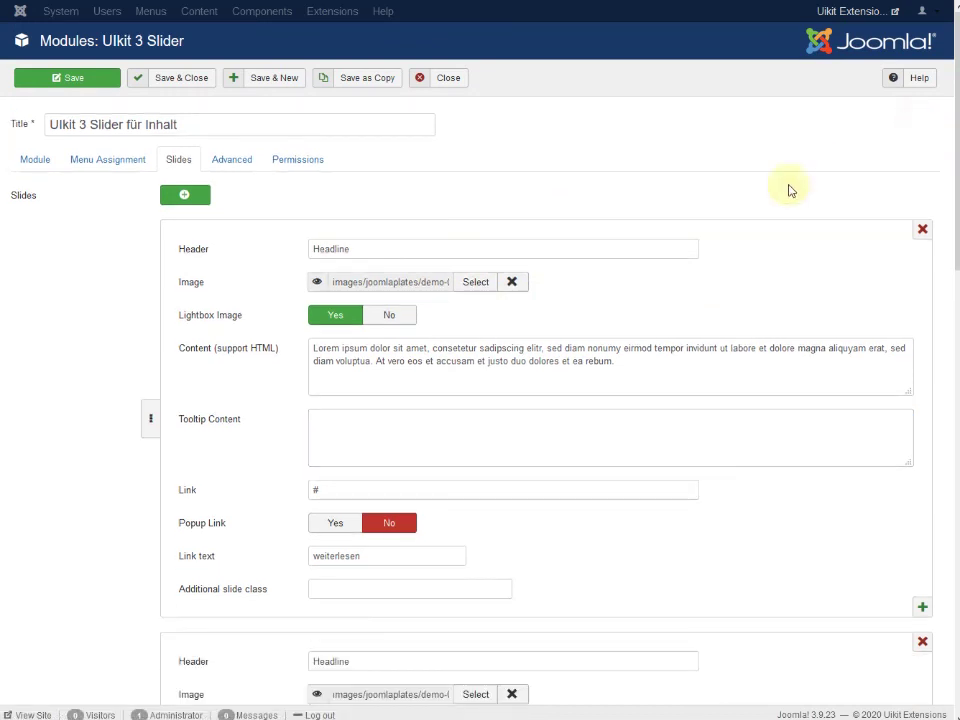
pyautogui.click(234, 162)
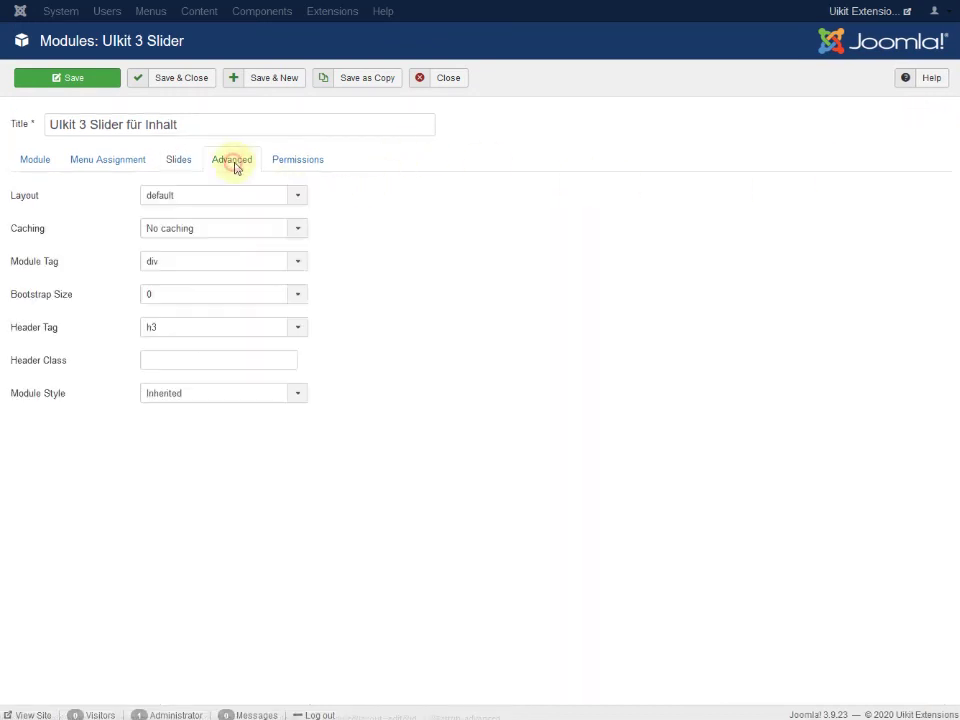
pyautogui.click(298, 163)
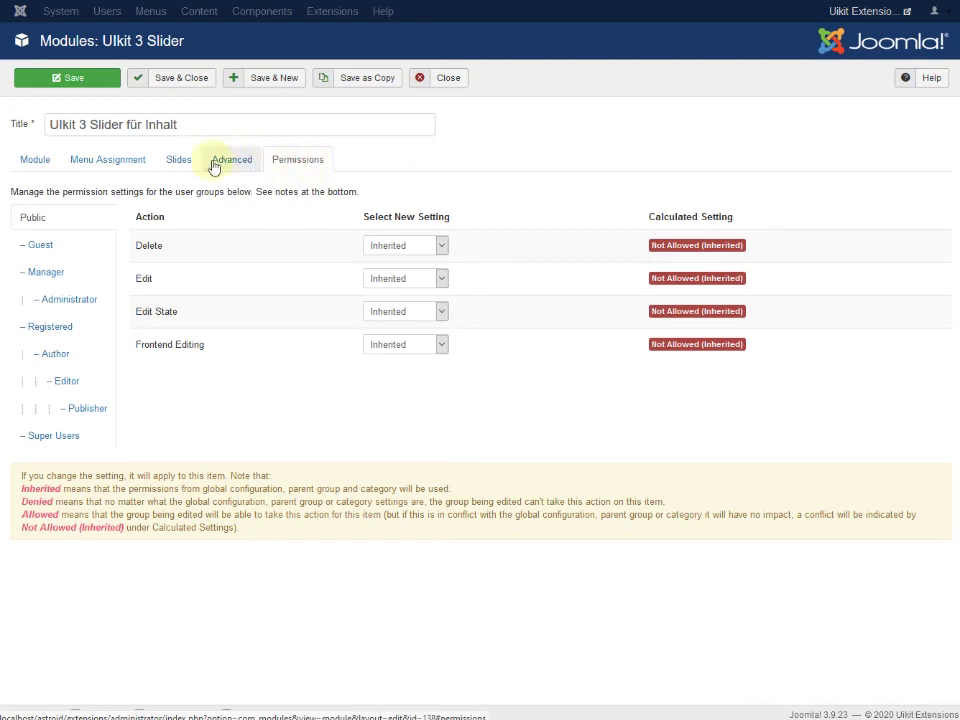
pyautogui.click(37, 160)
pyautogui.click(175, 78)
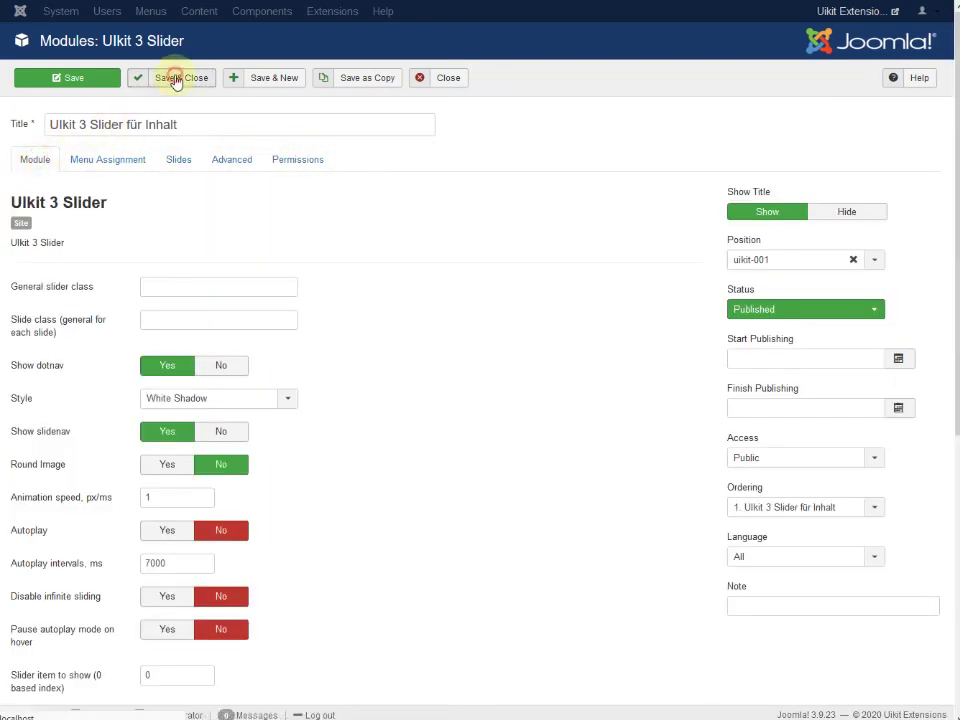